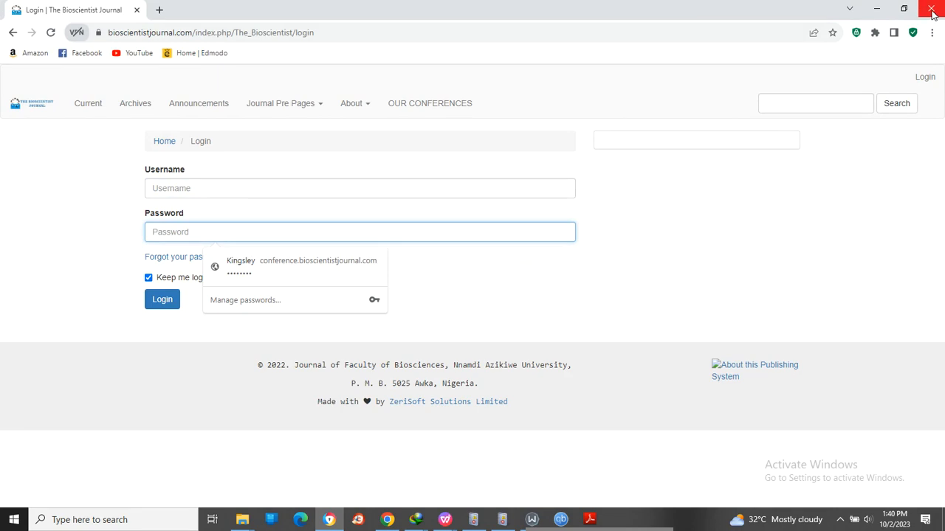
- Close the Bioscientist login window, open the African Banking and Finance Review Journal's submissions, and start a new submission
click(932, 11)
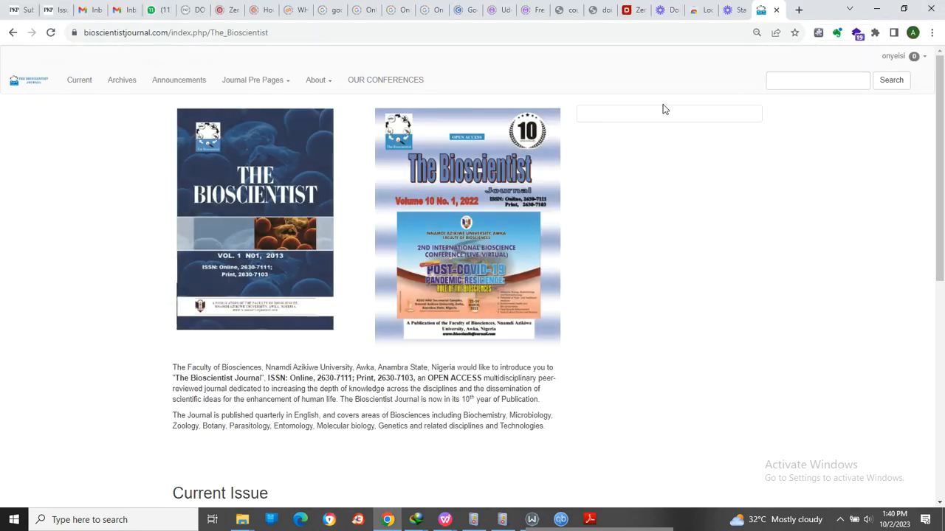
click(56, 9)
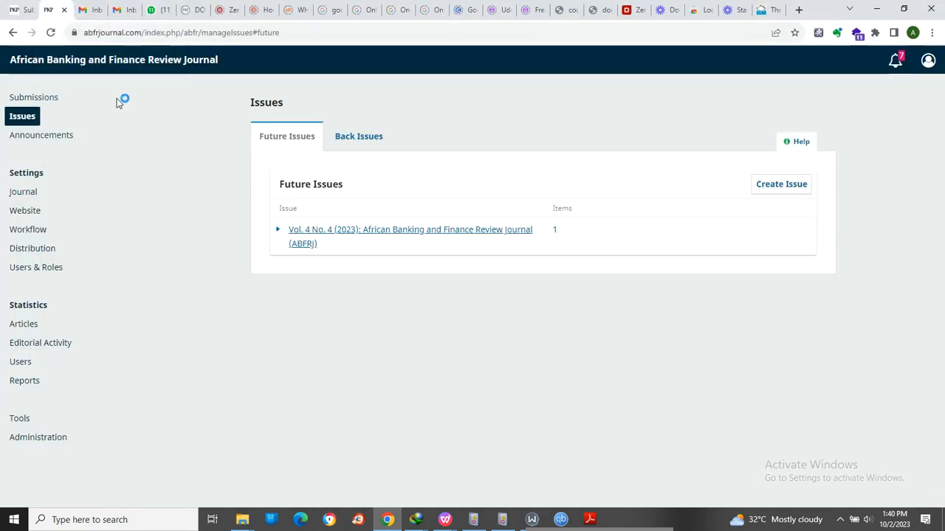
click(27, 101)
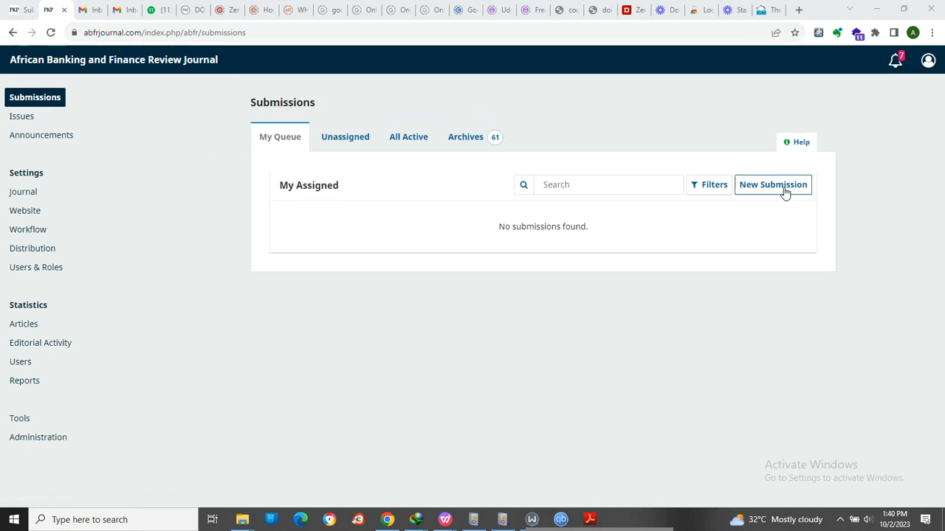
drag(836, 205, 743, 203)
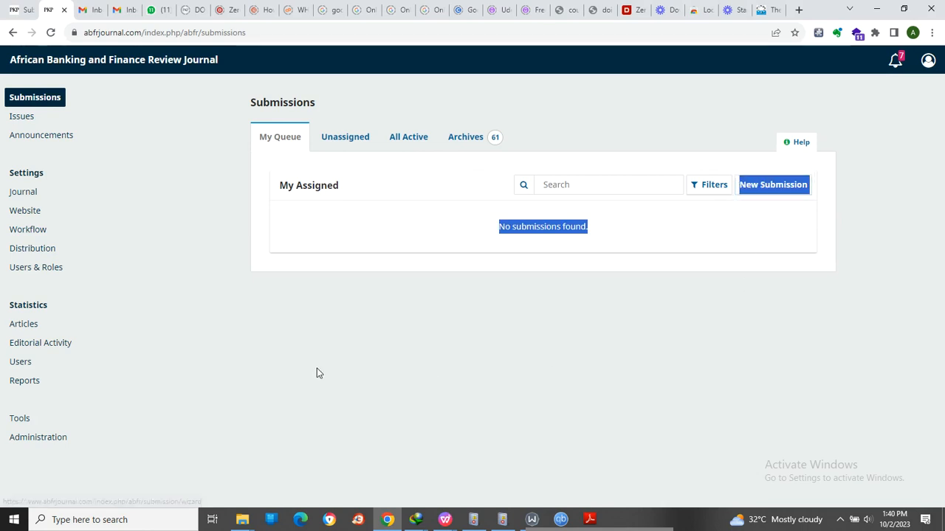
click(569, 304)
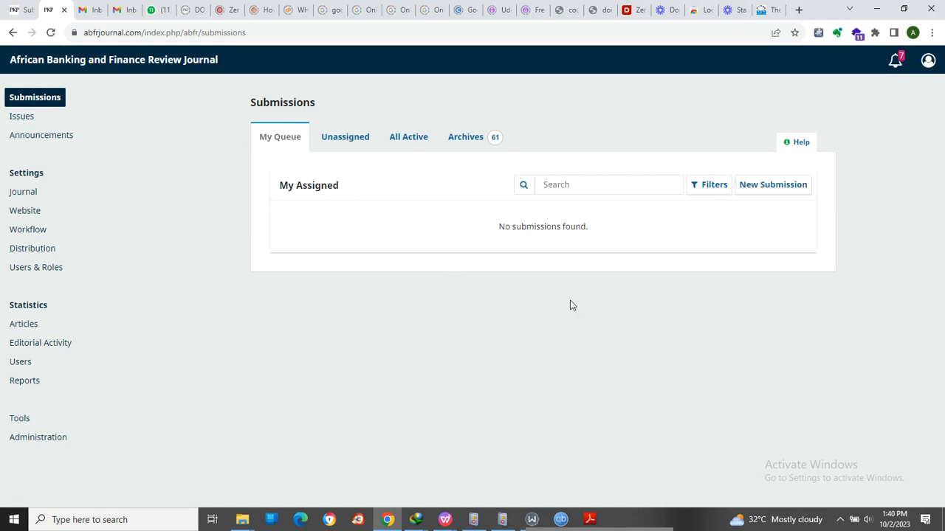
click(762, 188)
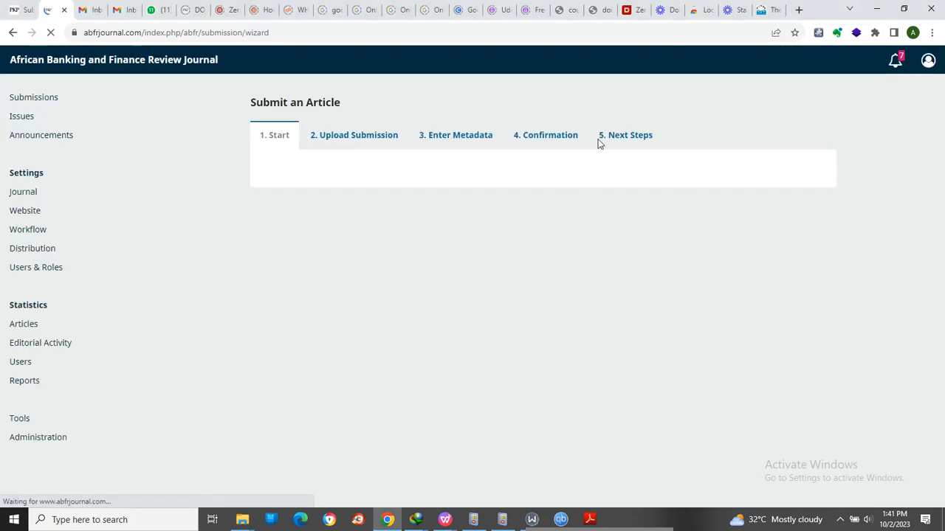
click(905, 10)
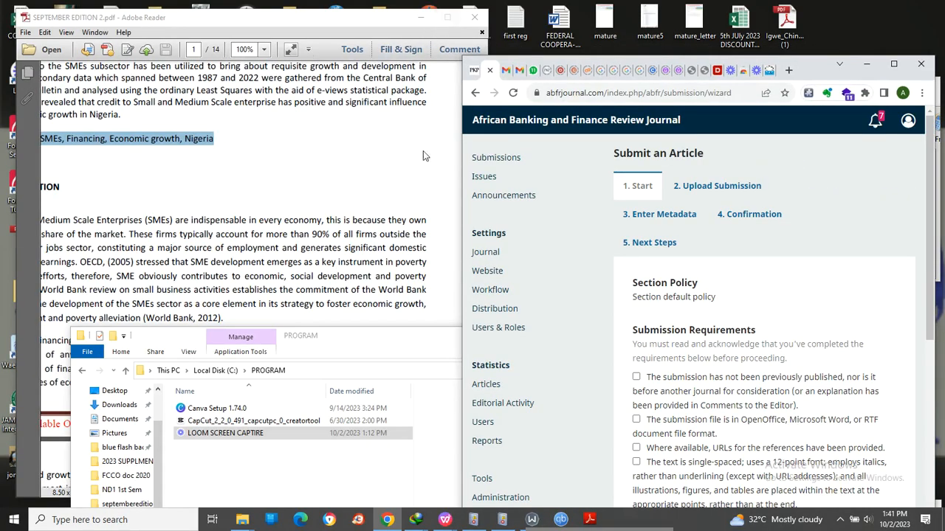
click(243, 520)
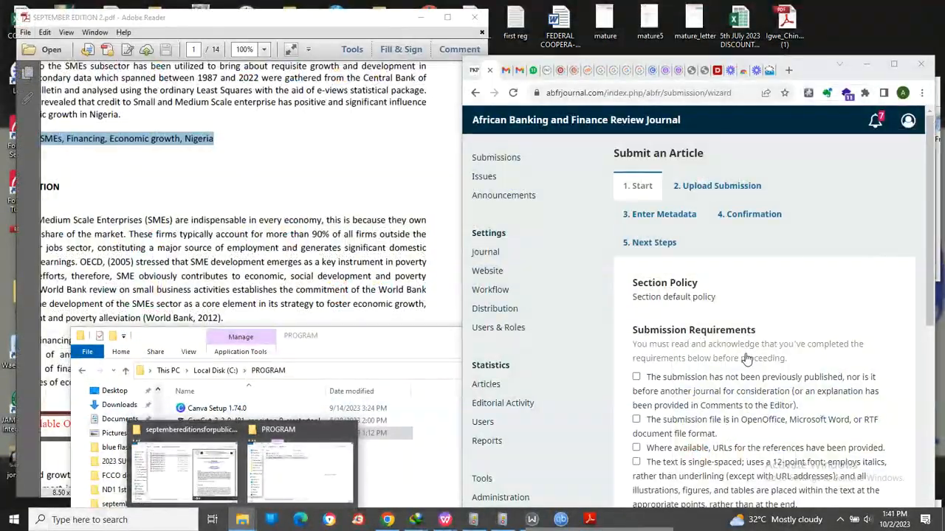
click(771, 298)
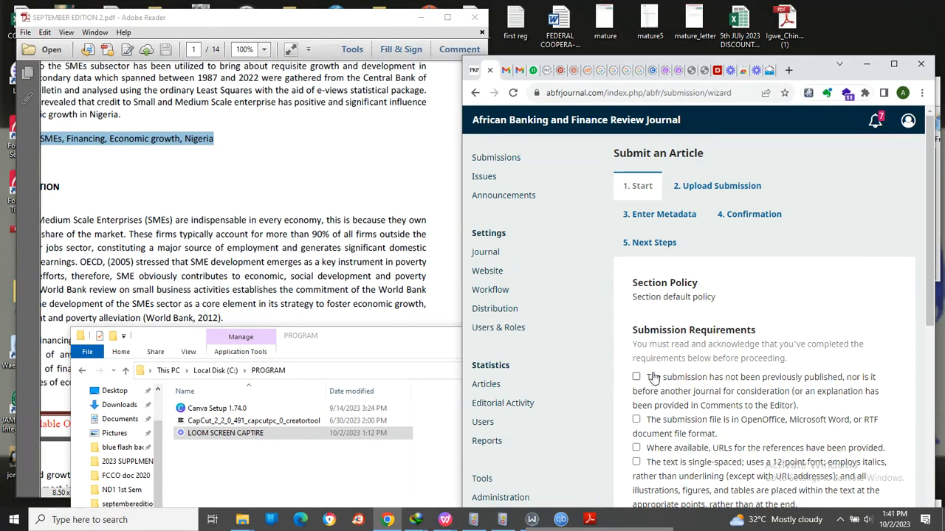
- Acknowledge all five submission requirements, agree to the privacy statement, and save the submission's start stage
scroll(649, 381, down, 2)
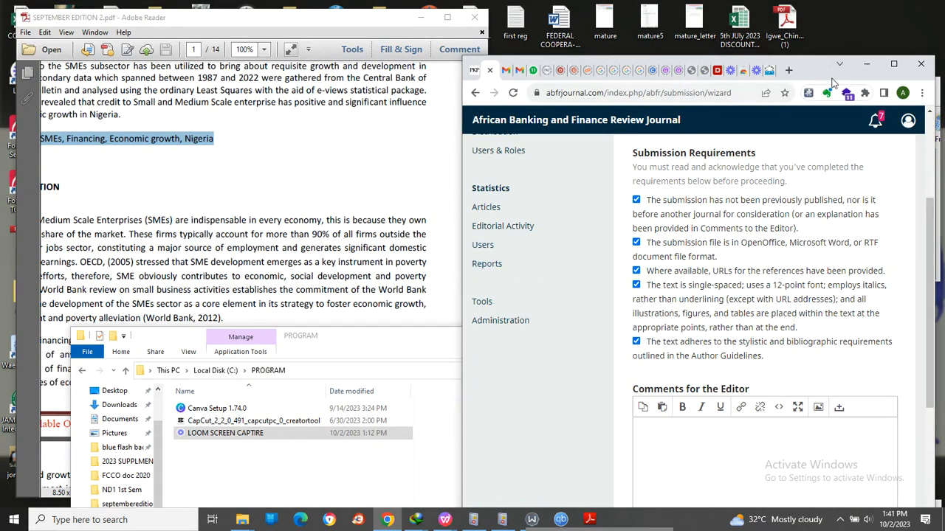
click(893, 64)
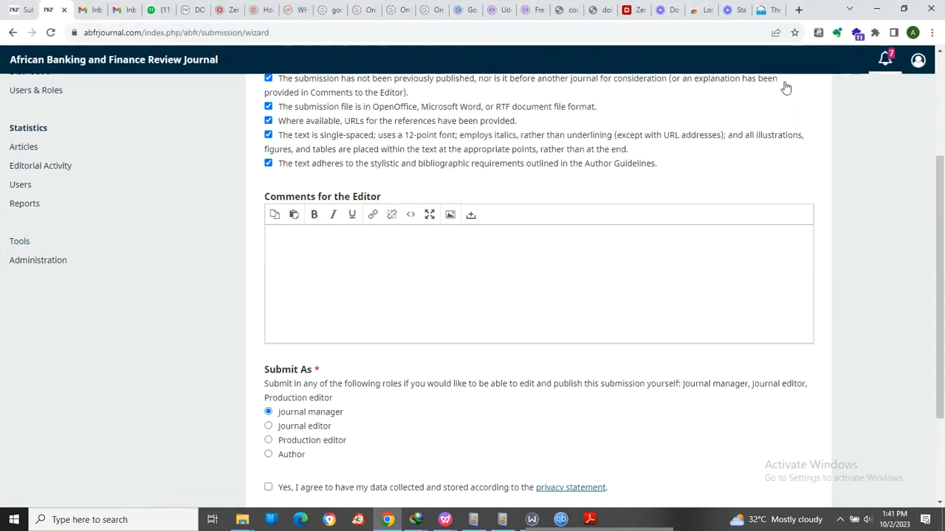
scroll(310, 432, down, 2)
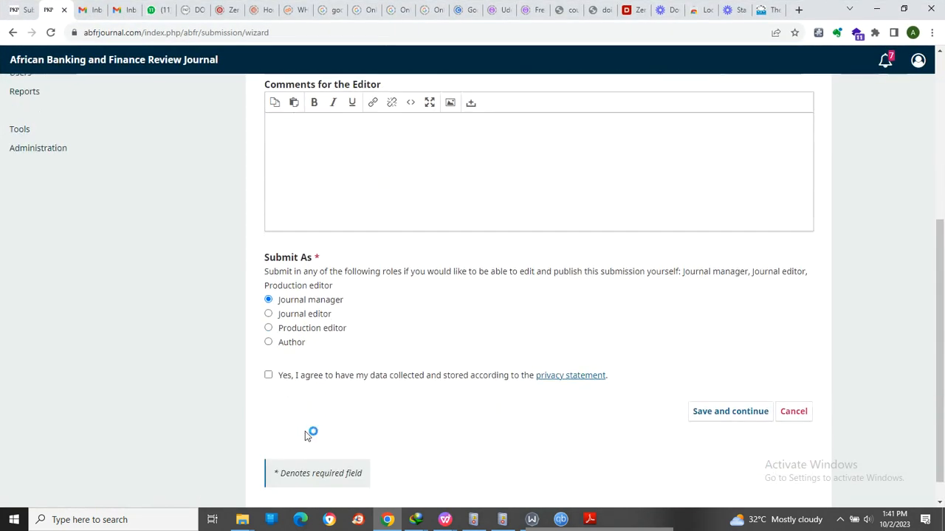
click(268, 371)
scroll(361, 265, up, 1)
scroll(362, 266, up, 3)
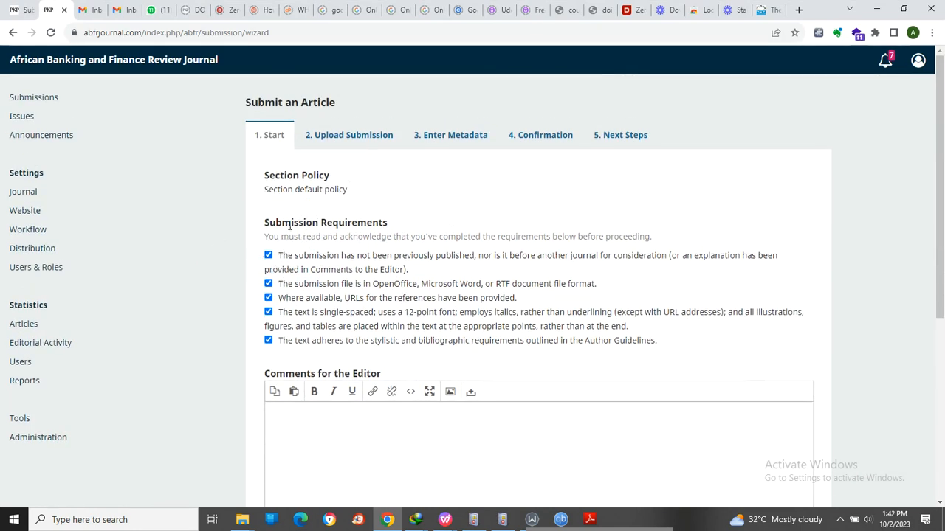
scroll(299, 274, down, 4)
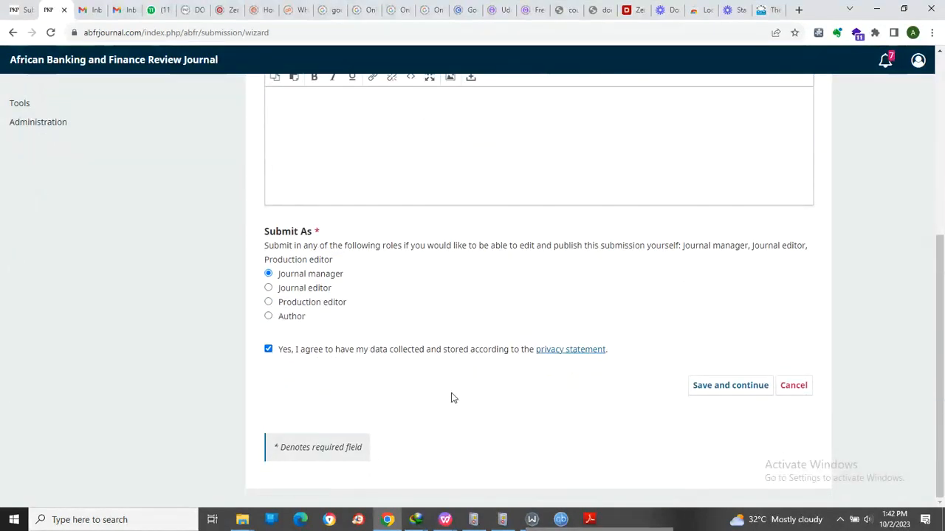
click(719, 388)
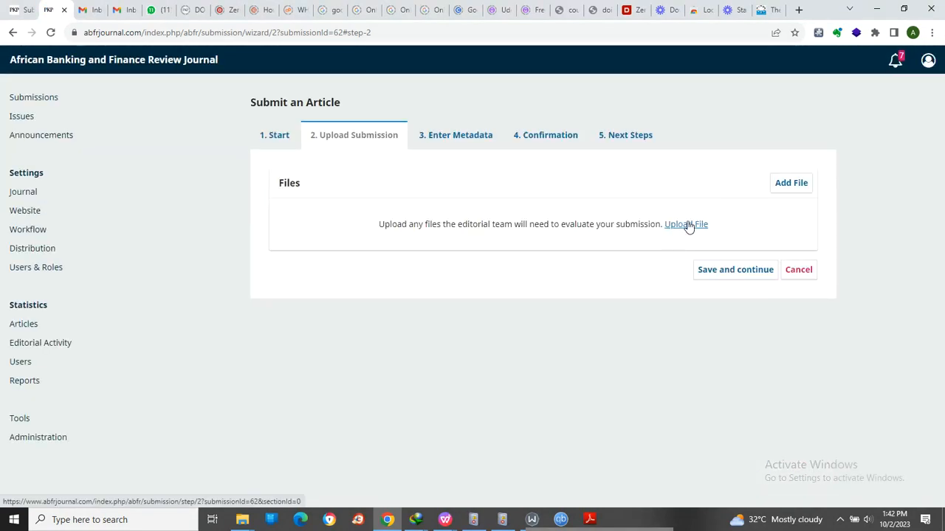
- Start the submission file upload and browse to the septembereditionsforpublication folder by locating the recent file SEPTEMBER EDITION 2
click(686, 225)
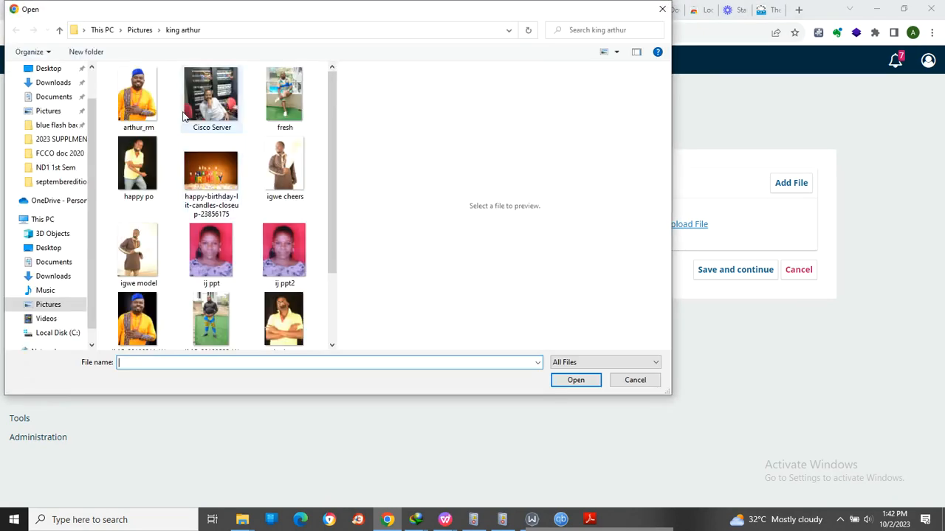
click(42, 71)
scroll(33, 195, up, 1)
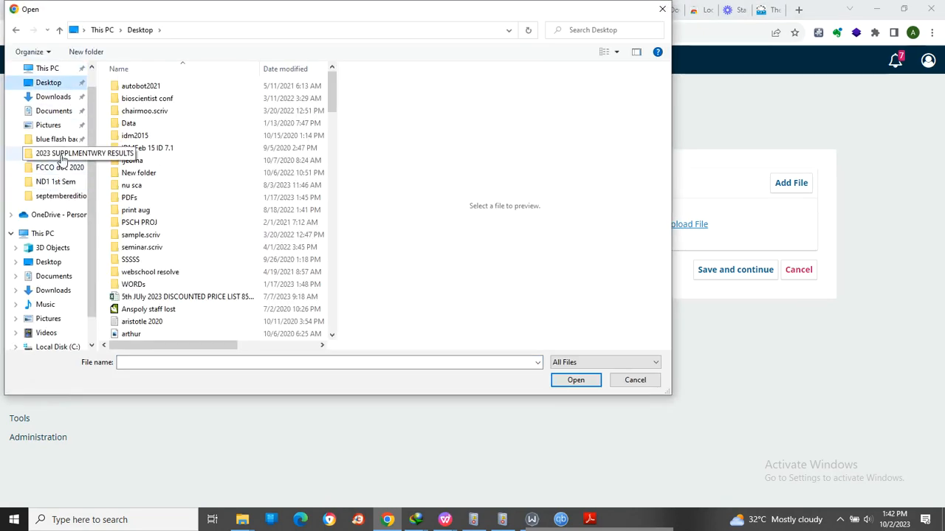
click(62, 111)
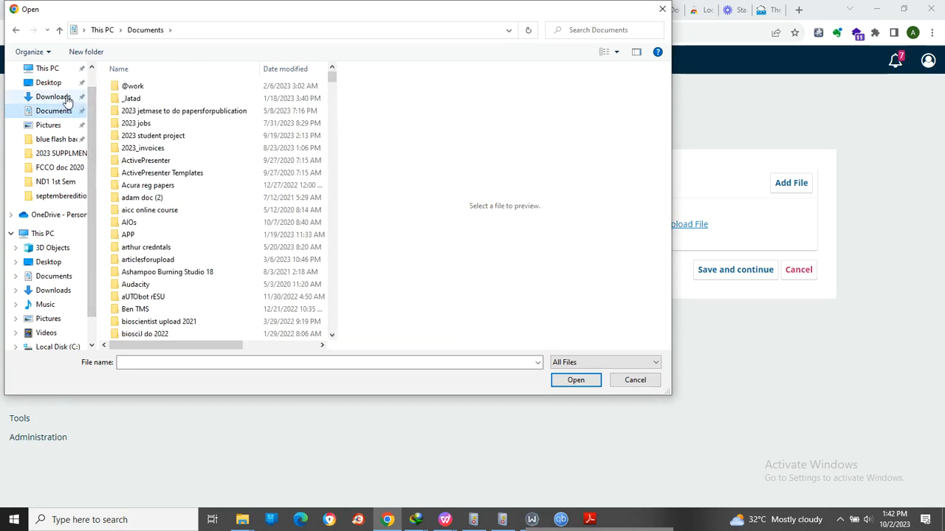
scroll(59, 85, up, 1)
click(53, 77)
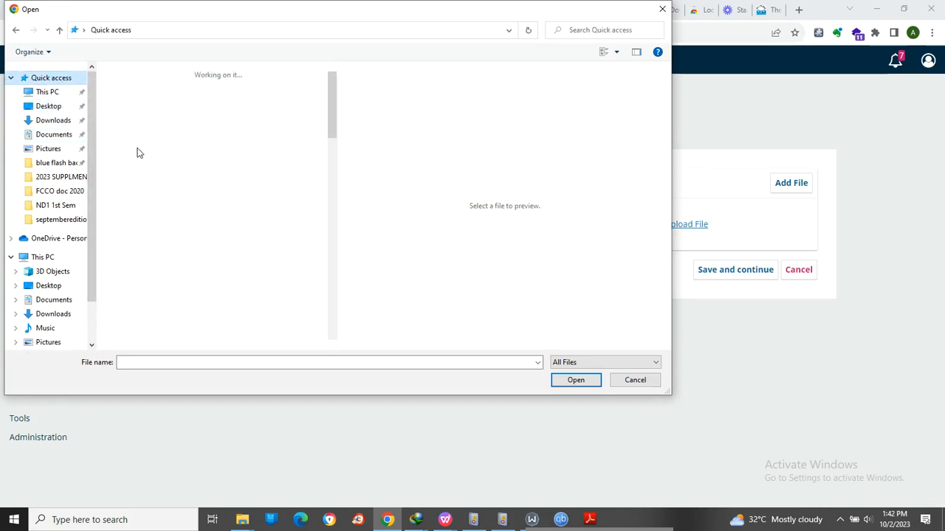
scroll(192, 296, down, 6)
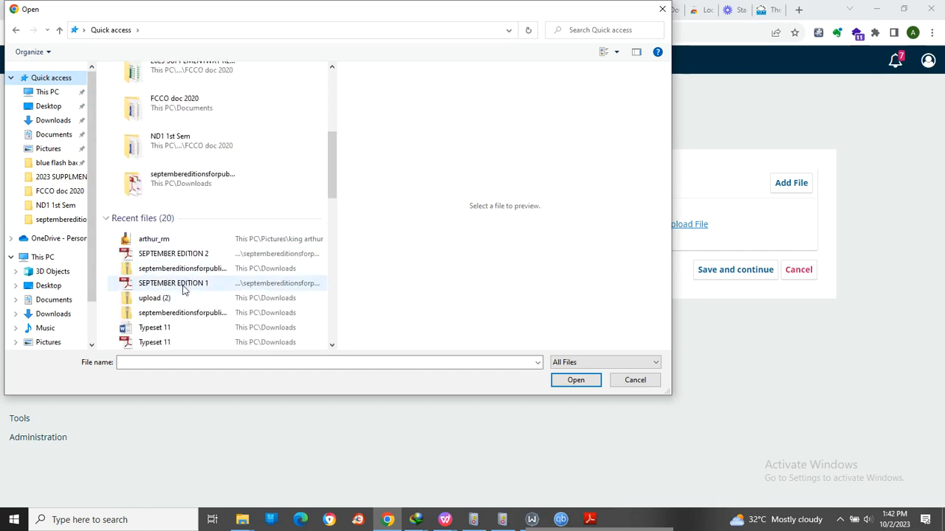
click(179, 256)
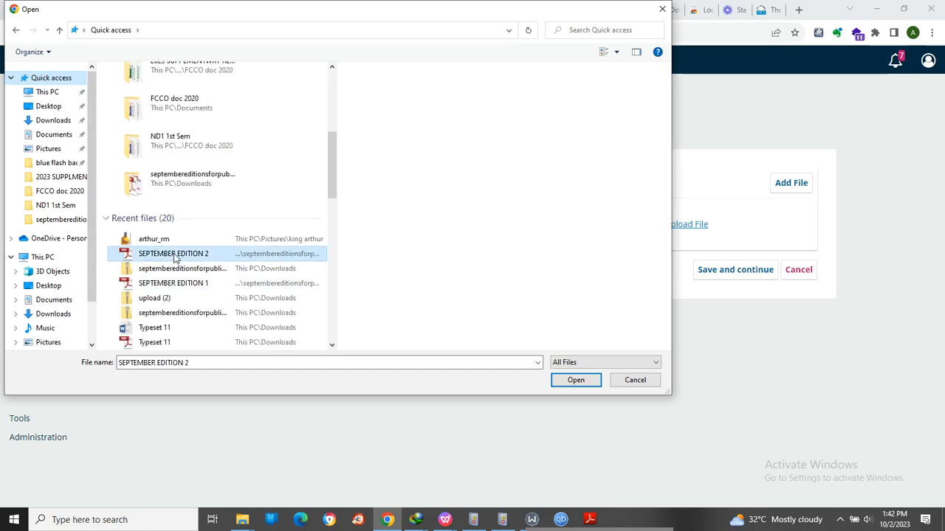
right_click(210, 253)
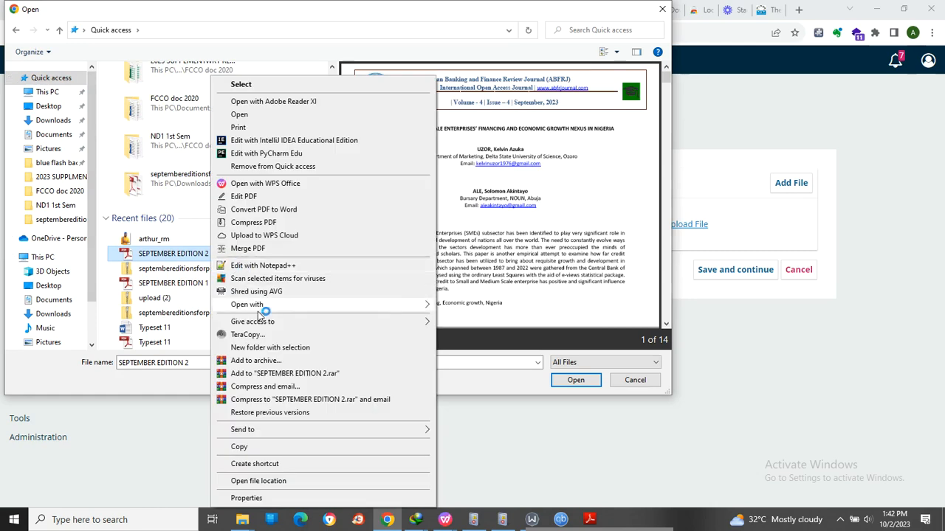
click(273, 481)
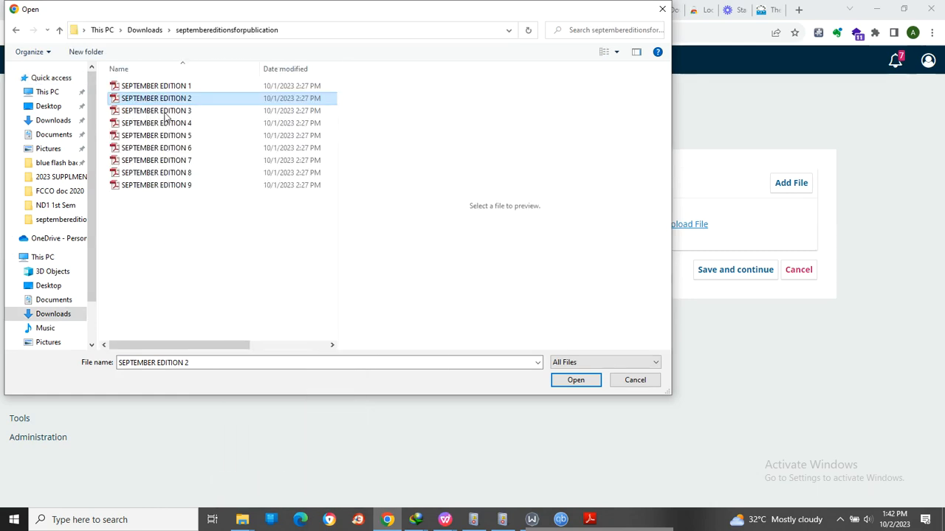
- Upload SEPTEMBER EDITION 3 as the Article Text and save the upload stage to continue to the metadata
click(165, 112)
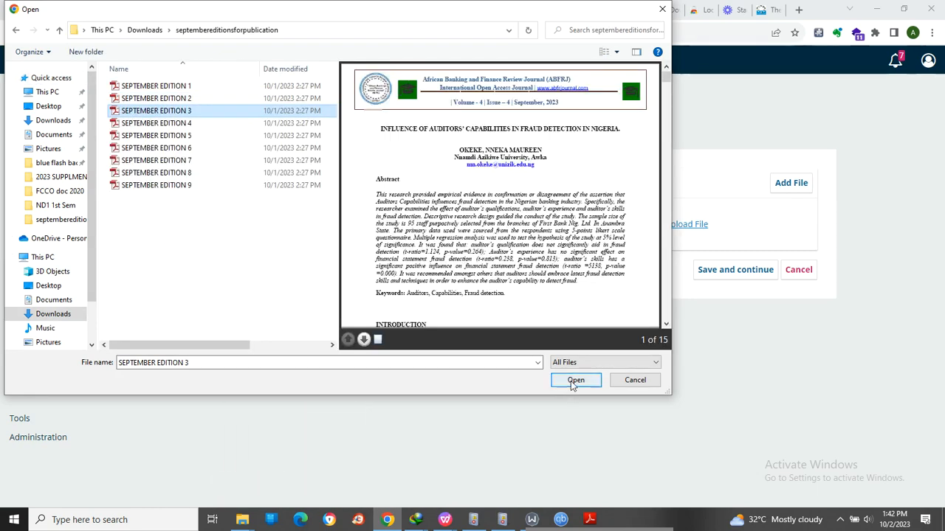
click(574, 380)
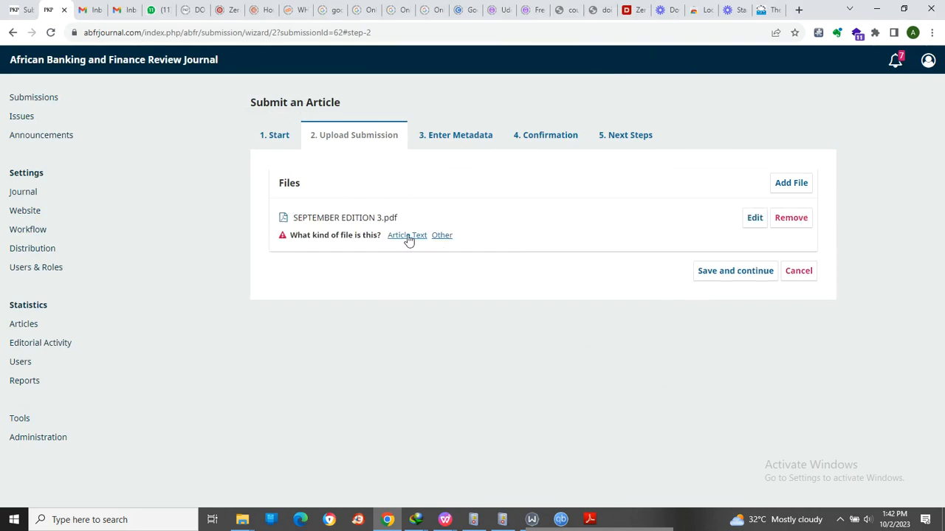
click(716, 259)
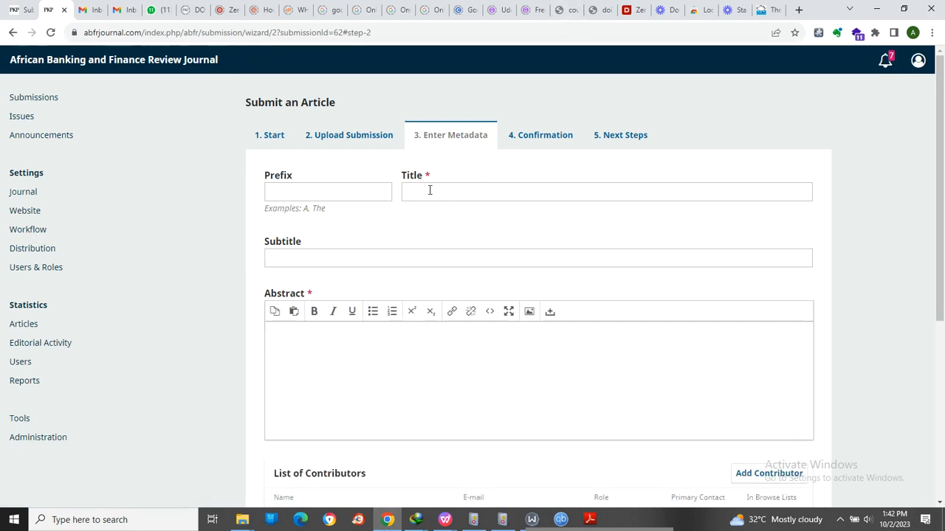
- Examine the metadata form's title, subtitle, abstract, contributor and keyword fields
scroll(430, 190, down, 4)
scroll(448, 236, up, 3)
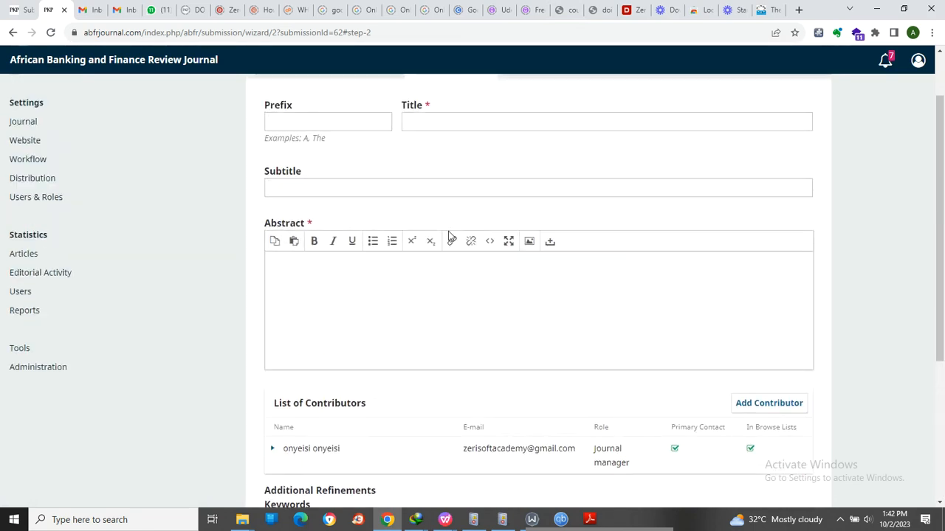
scroll(448, 235, up, 1)
scroll(447, 235, down, 1)
scroll(333, 193, up, 1)
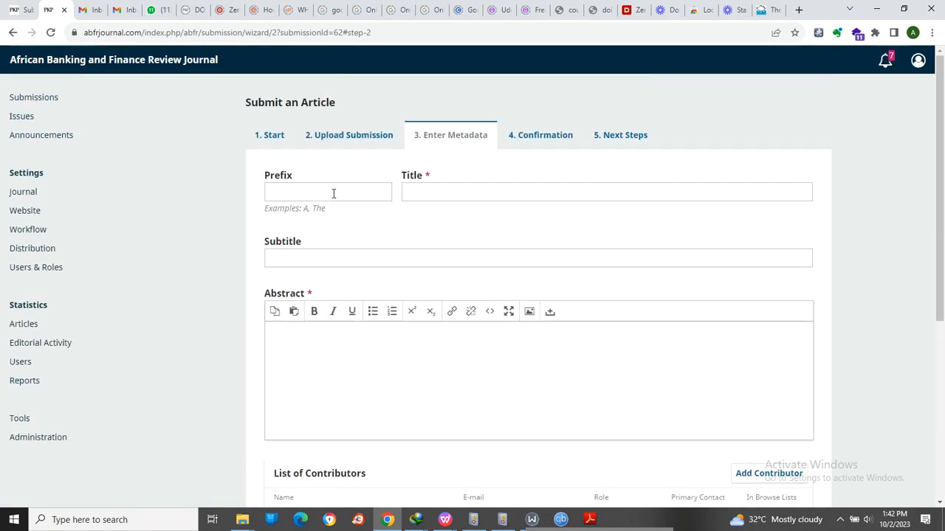
scroll(500, 301, down, 3)
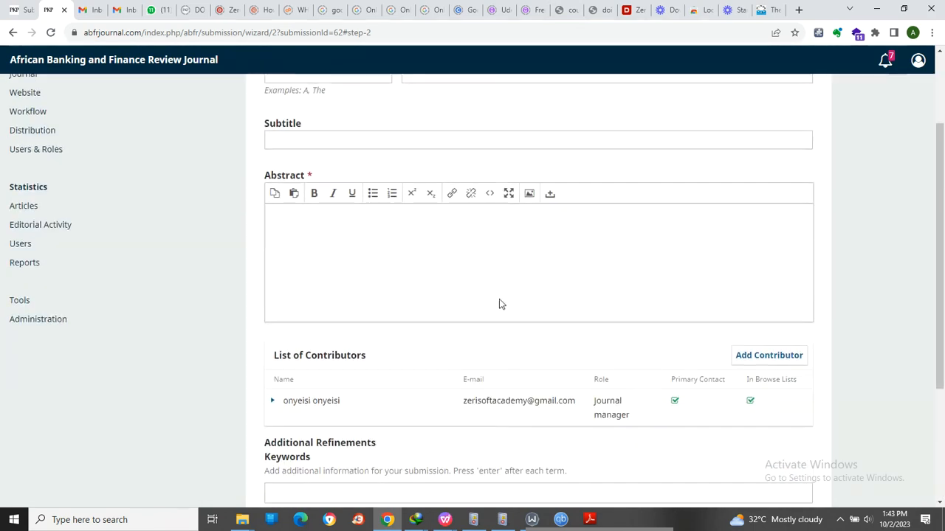
scroll(618, 332, up, 1)
- Reduce the browser to a smaller window, dismiss the Adobe Reader reading-order dialog, and close the SEPTEMBER EDITION 2 PDF
click(904, 9)
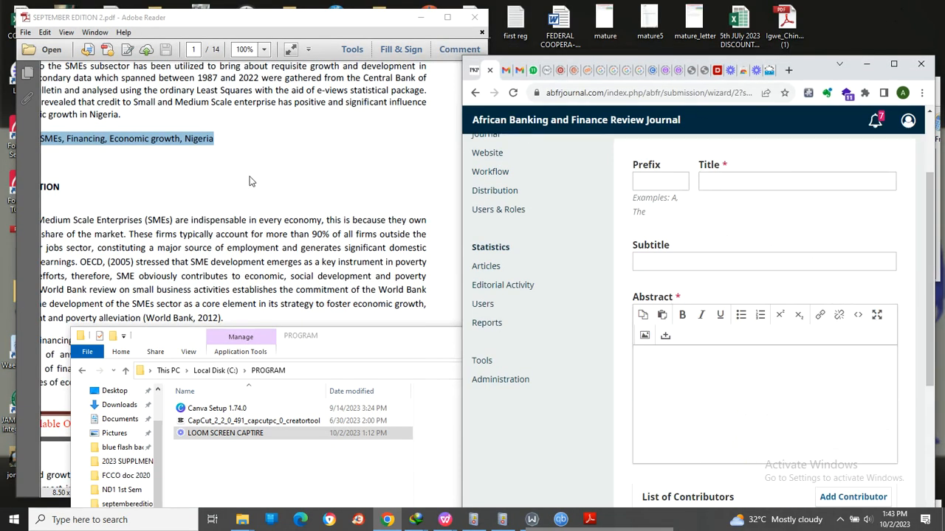
scroll(250, 181, up, 5)
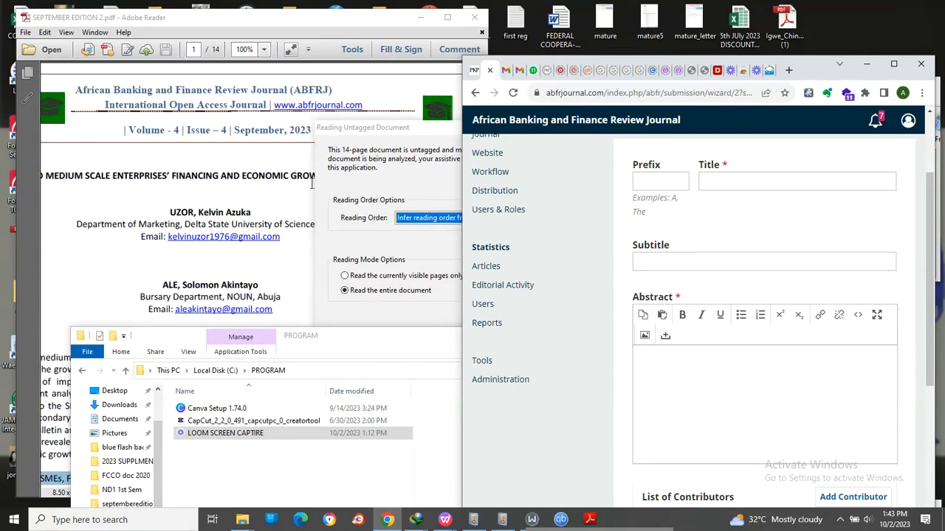
click(389, 155)
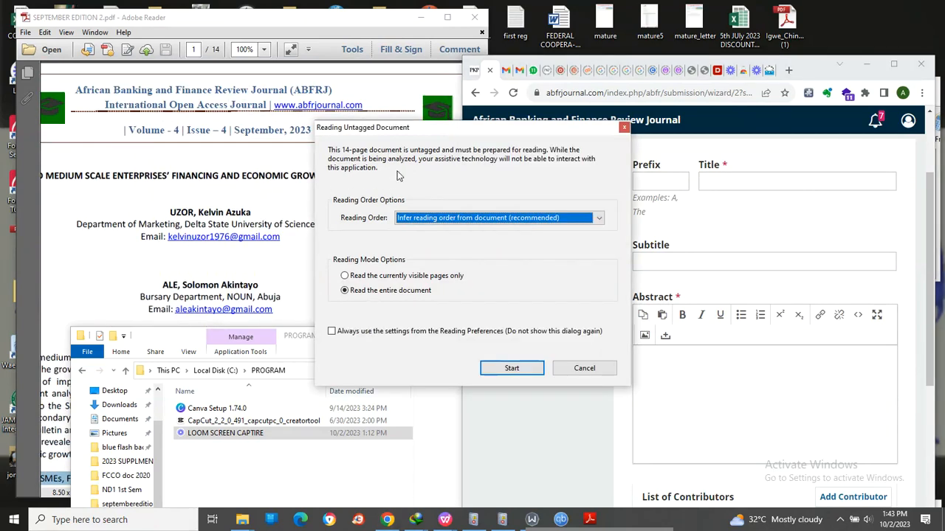
click(585, 367)
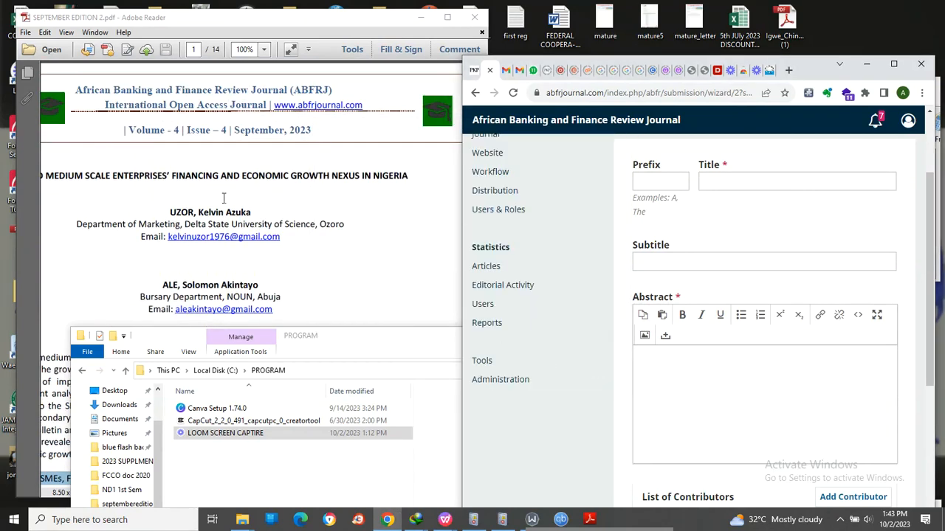
click(475, 18)
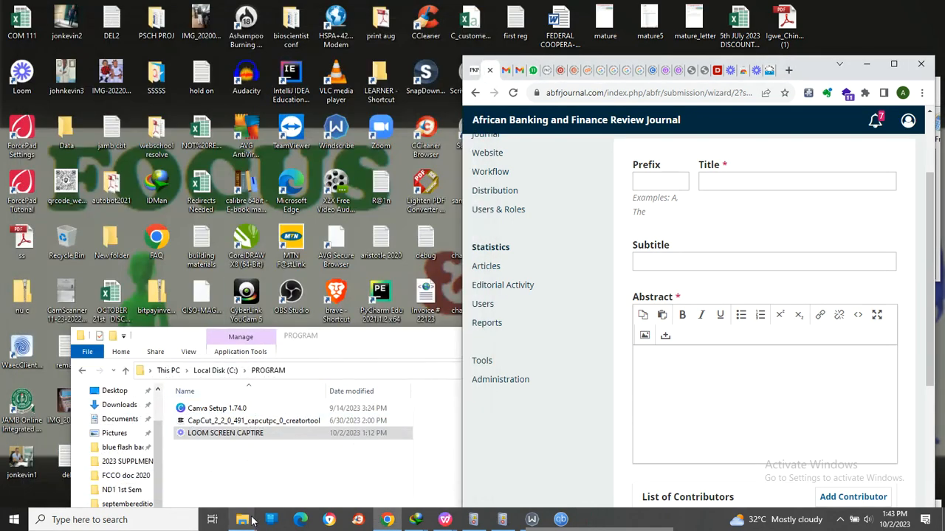
mouse_move(245, 523)
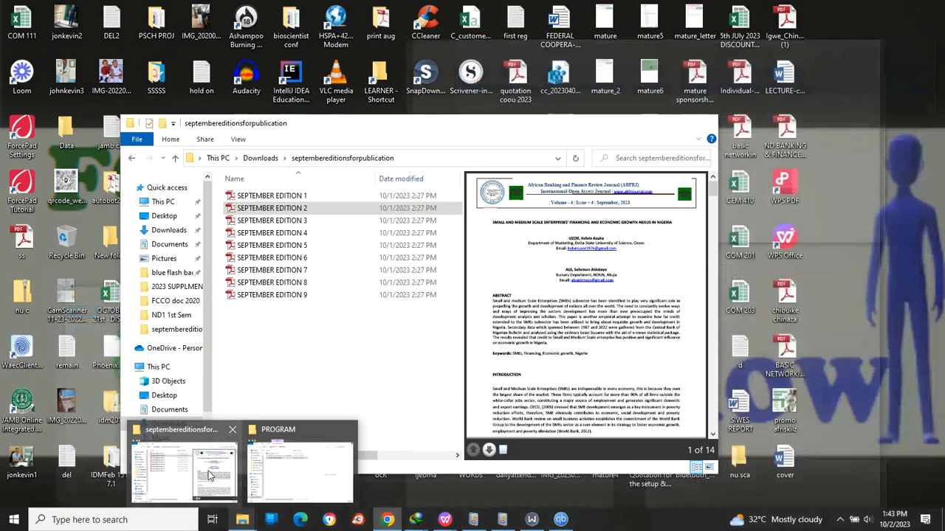
- Select SEPTEMBER EDITION 3 in the septembereditionsforpublication folder and clear the PROGRAM folder window from the desktop
click(210, 476)
click(271, 221)
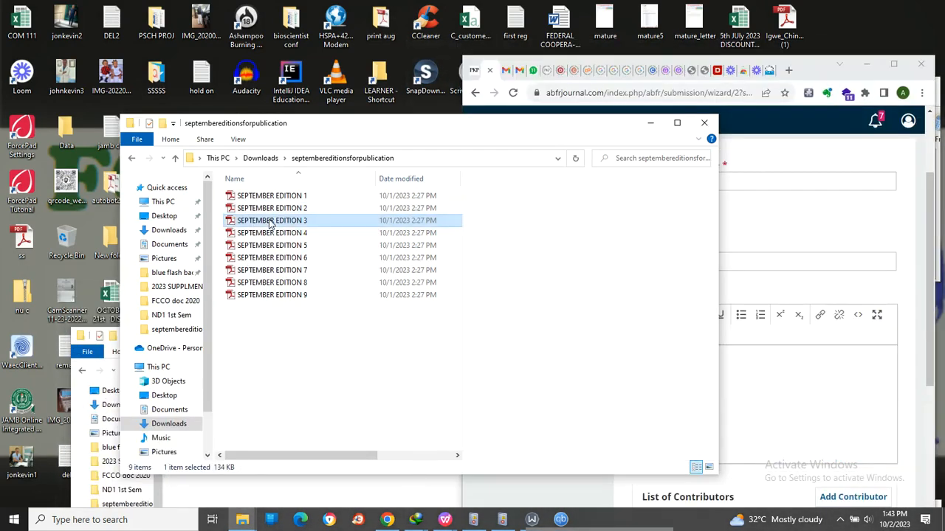
click(649, 124)
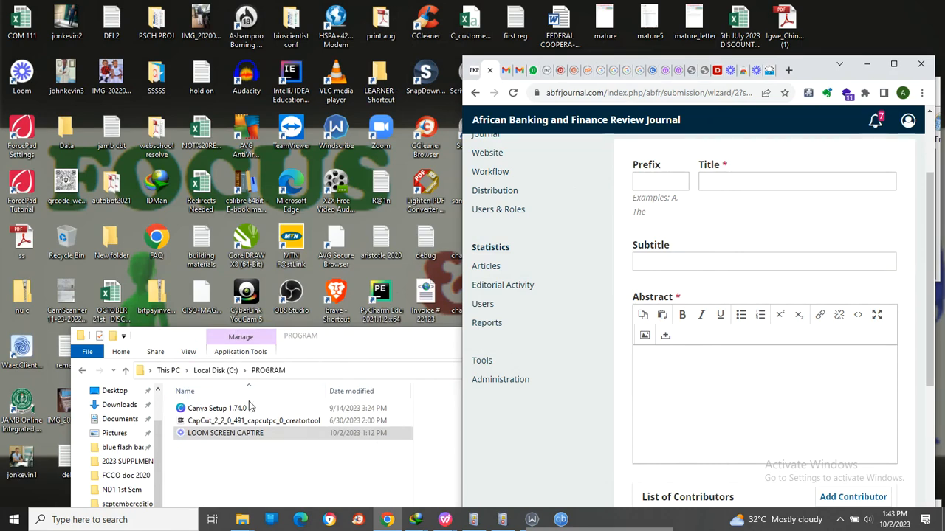
click(397, 358)
click(717, 335)
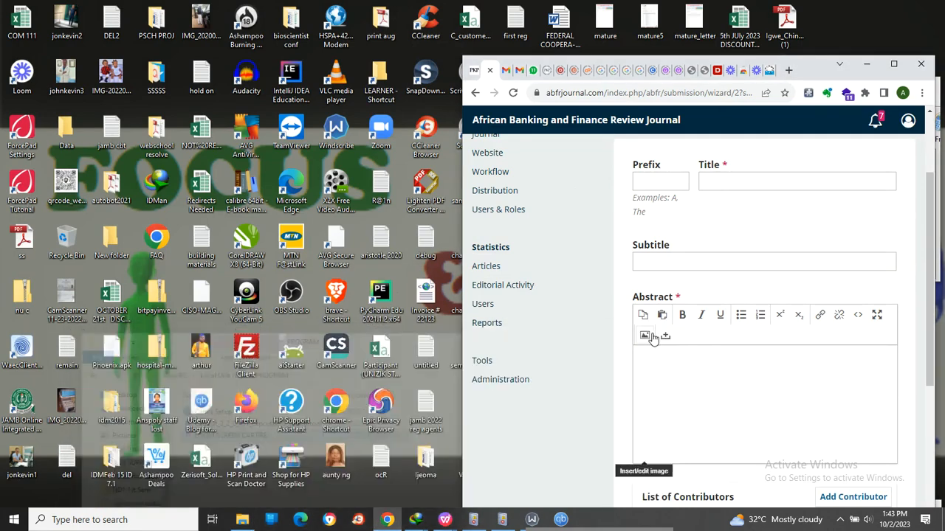
- Open SEPTEMBER EDITION 3 from the septembereditionsforpublication folder in Adobe Reader and arrange it side by side with the submission form
click(242, 519)
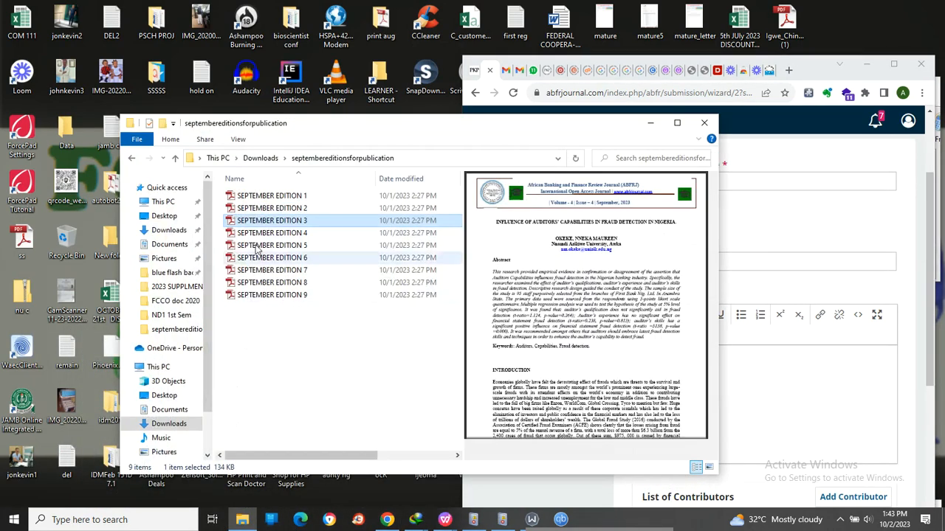
right_click(256, 221)
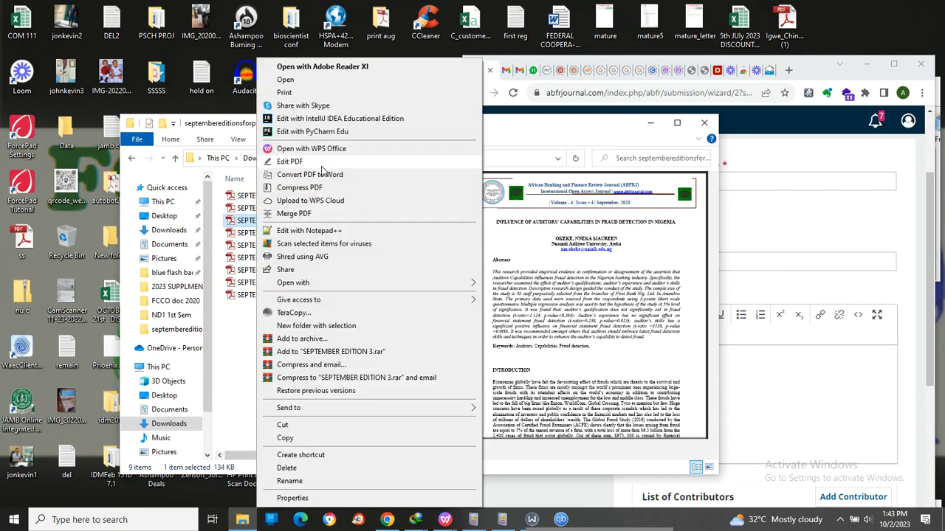
click(589, 168)
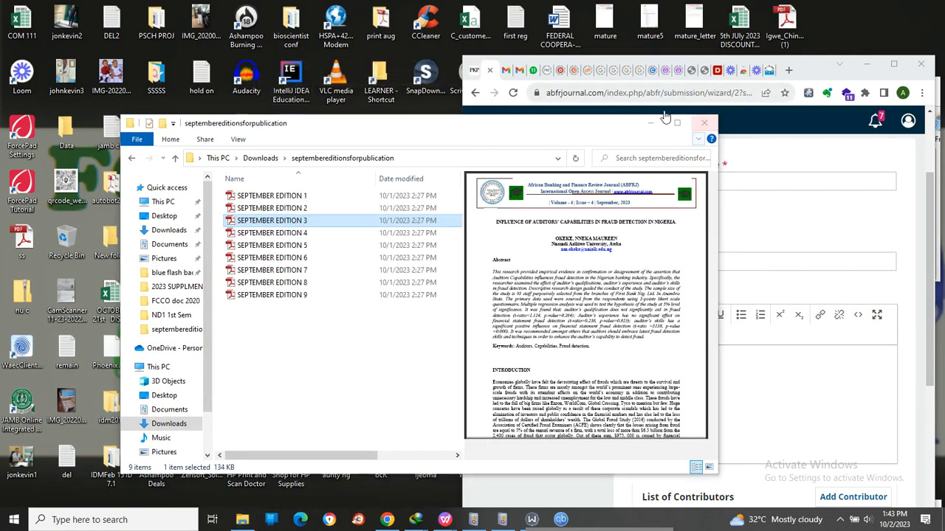
click(650, 122)
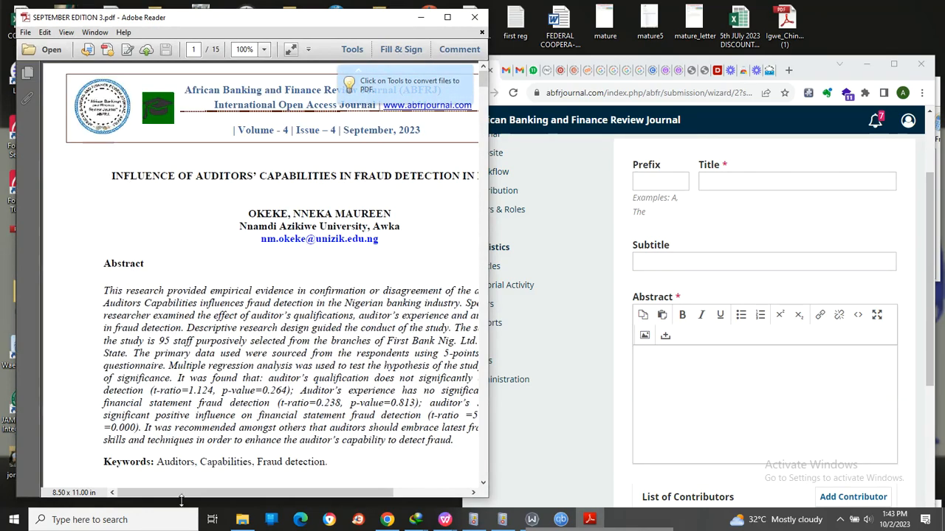
drag(181, 493, 220, 476)
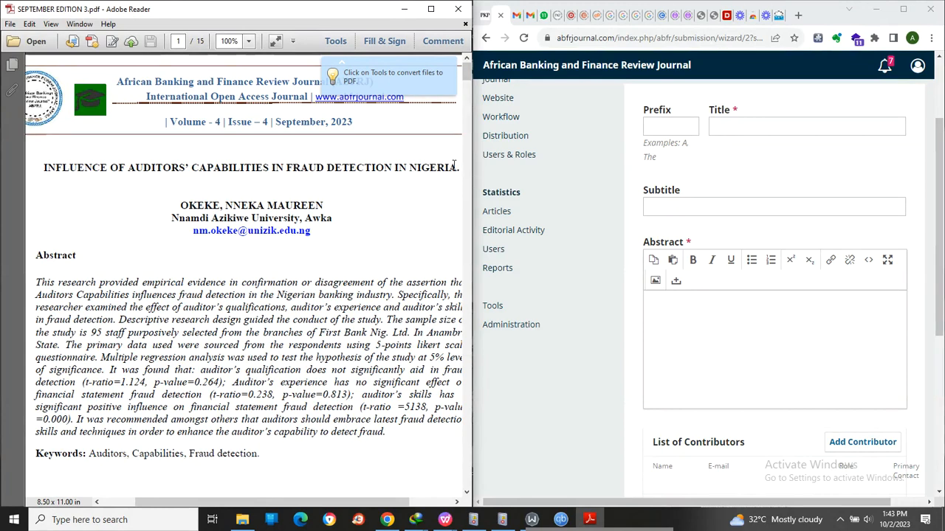
- Copy the article title INFLUENCE OF AUDITORS' CAPABILITIES IN FRAUD DETECTION IN NIGERIA from the PDF into the submission's Title field
drag(461, 169, 42, 168)
key(ctrl+c)
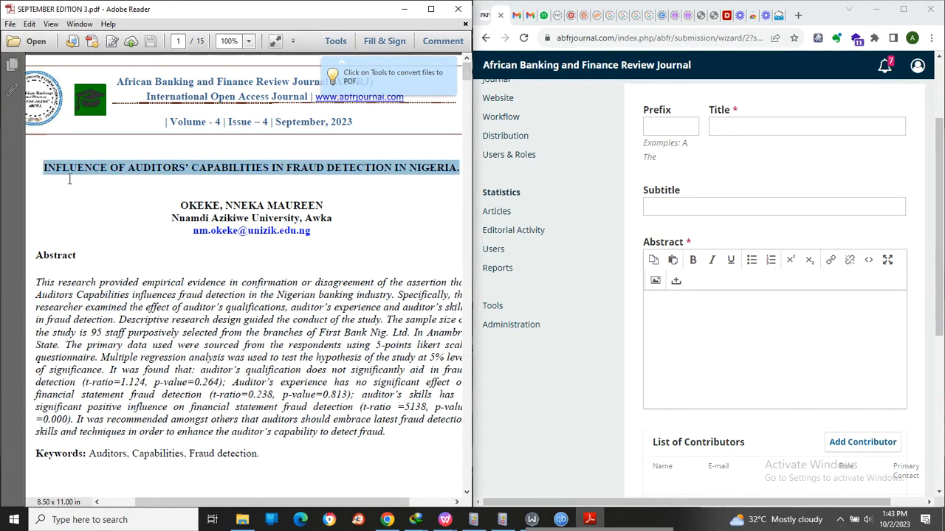
click(726, 122)
key(ctrl+v)
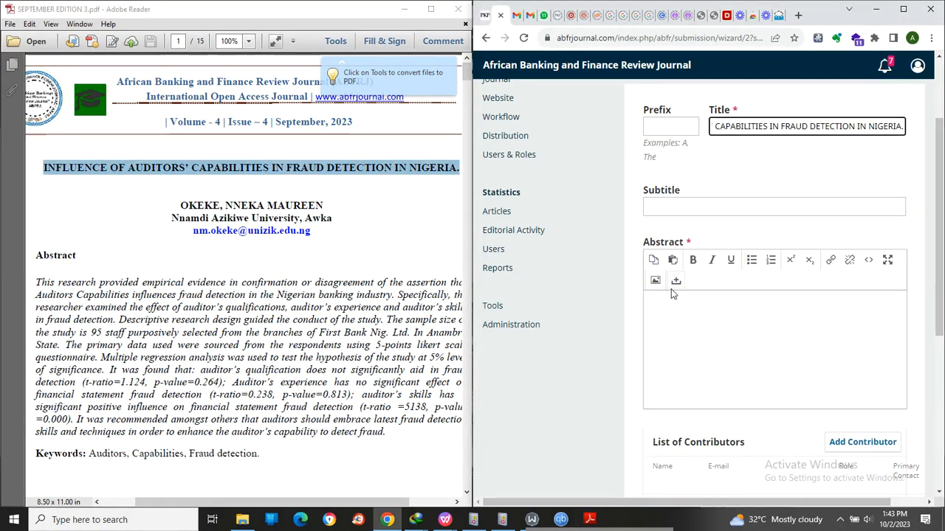
- Copy the full abstract text from the PDF into the submission's Abstract field
click(39, 286)
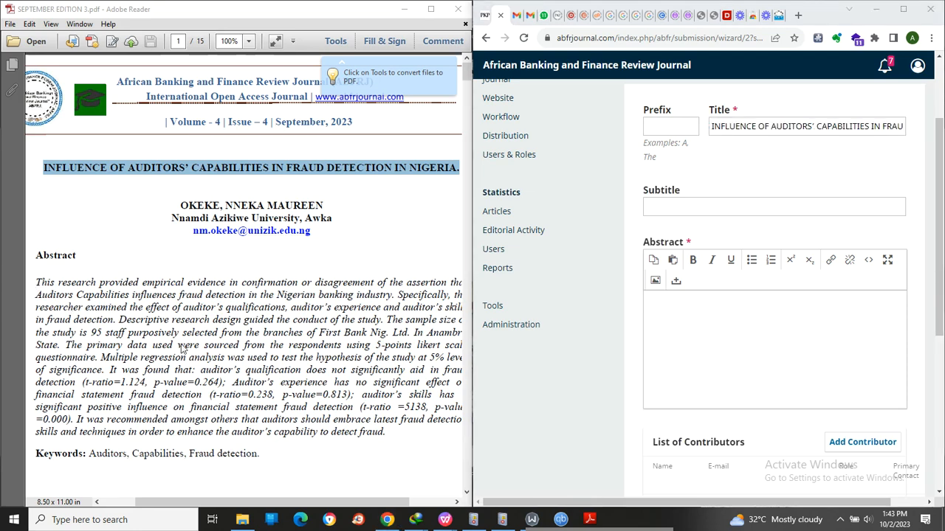
drag(386, 433, 36, 279)
key(ctrl+c)
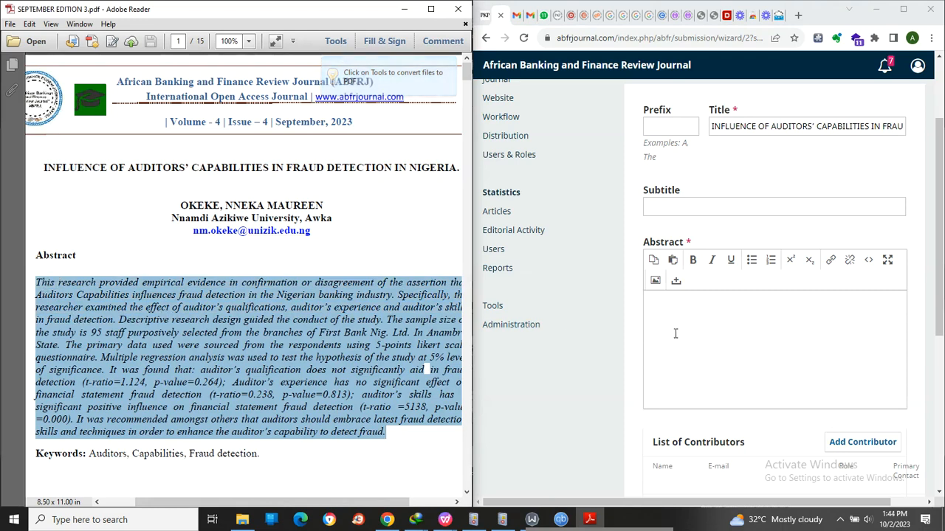
click(704, 333)
key(ctrl+v)
- Start adding a contributor and enter the author's given name and family name as shown in the PDF
click(885, 295)
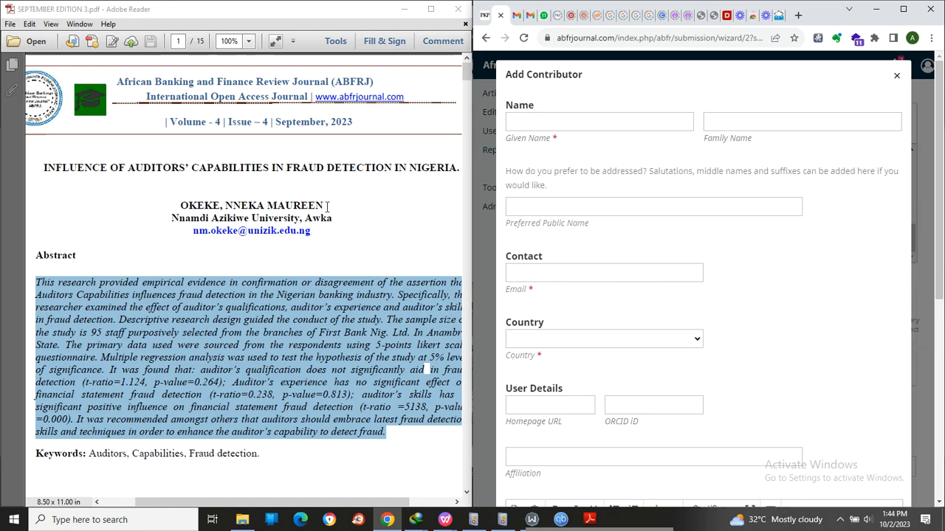
drag(332, 218, 234, 206)
drag(322, 206, 245, 213)
key(ctrl+c)
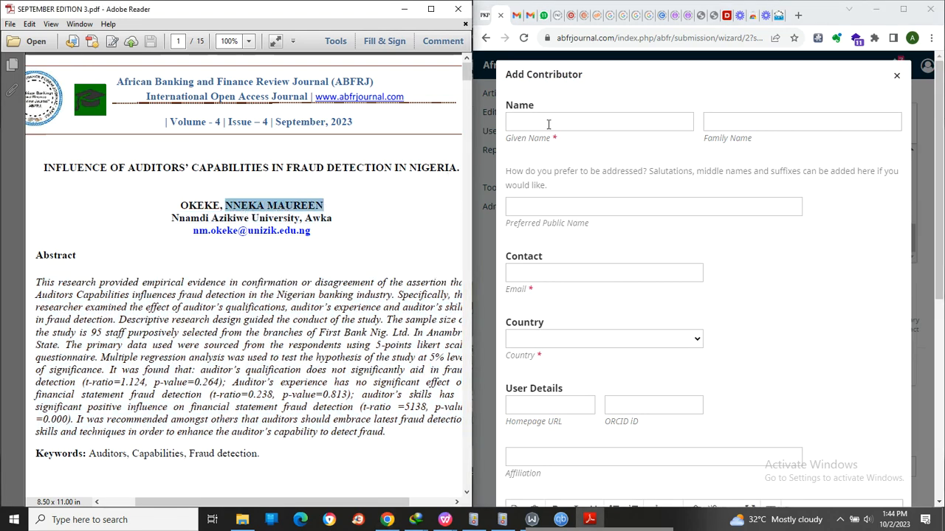
click(550, 122)
key(ctrl+v)
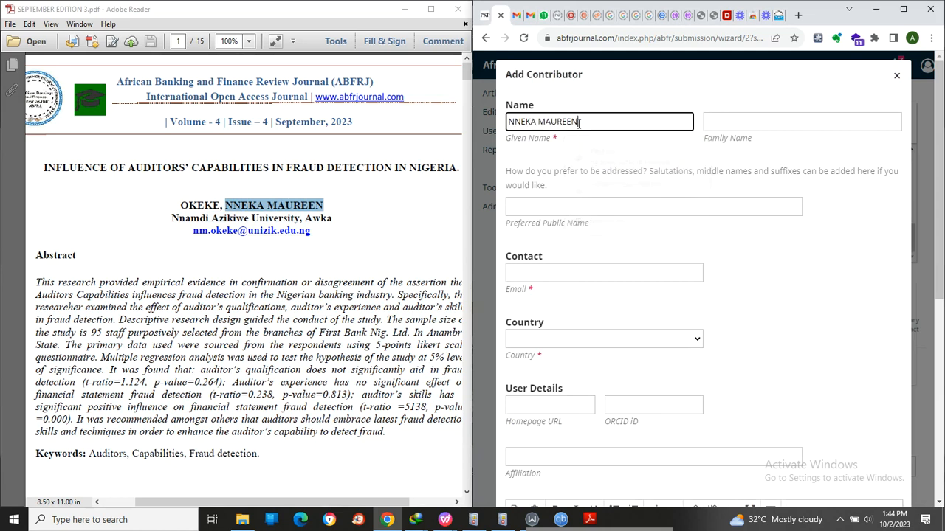
click(738, 121)
text(Okeke)
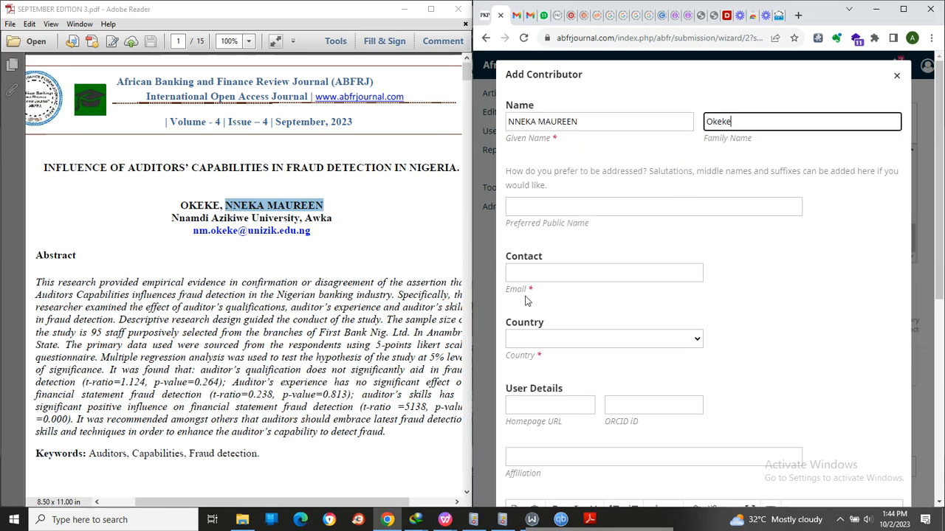
- Copy the author's e-mail address from the PDF into the contributor's Email field and set the country to Nigeria
drag(329, 234, 629, 317)
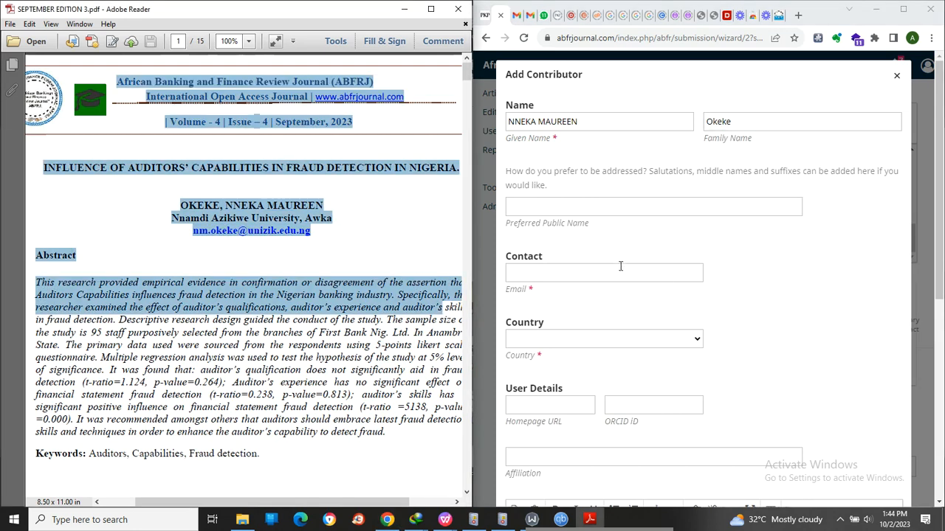
click(306, 233)
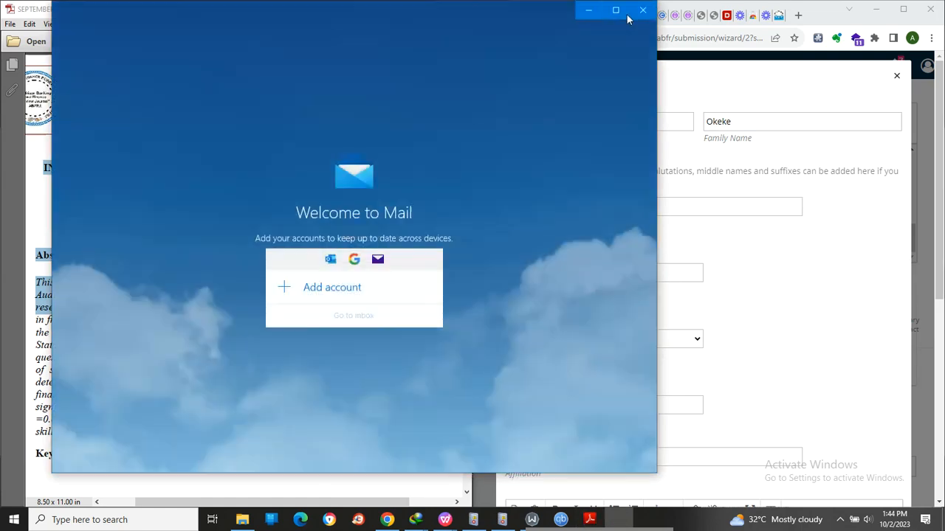
click(642, 11)
click(313, 232)
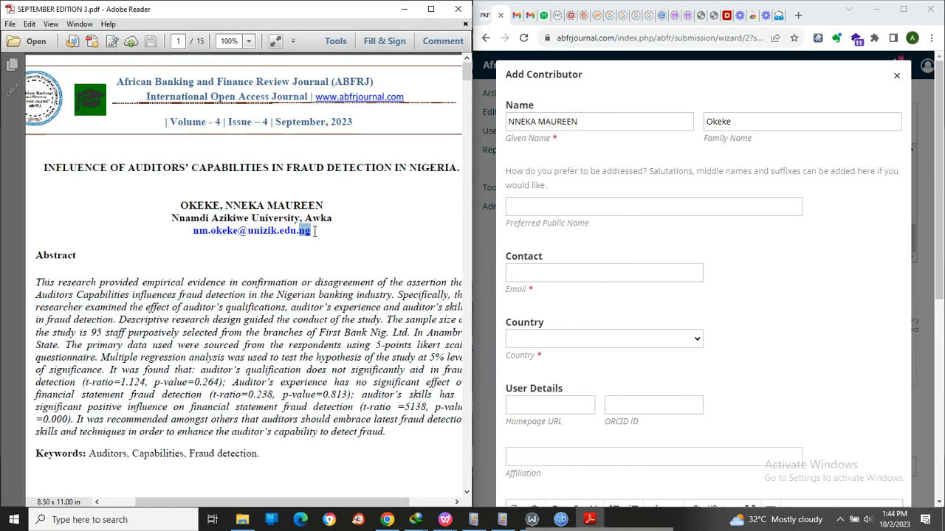
drag(314, 231, 206, 230)
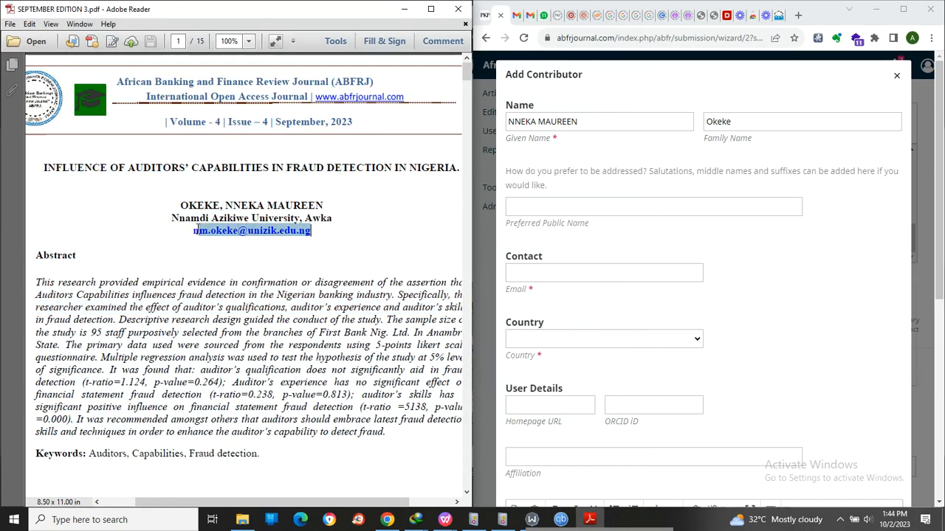
click(531, 339)
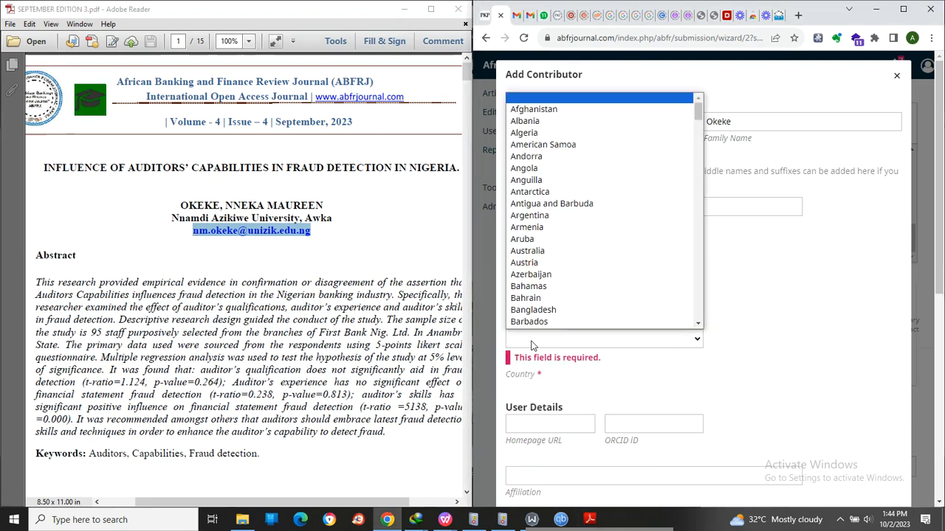
text(nig)
scroll(583, 367, down, 2)
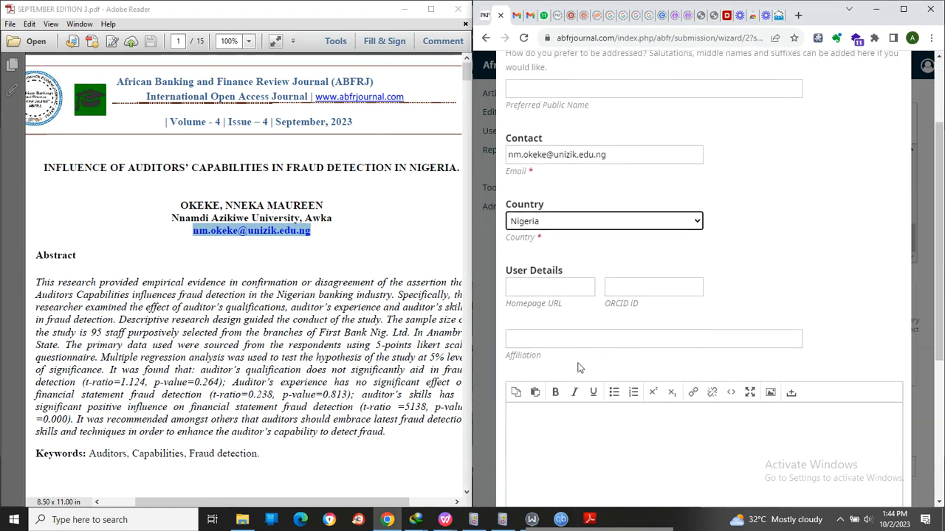
- Copy the affiliation Nnamdi Azikiwe University, Awka from the PDF into the contributor's Affiliation field
click(536, 340)
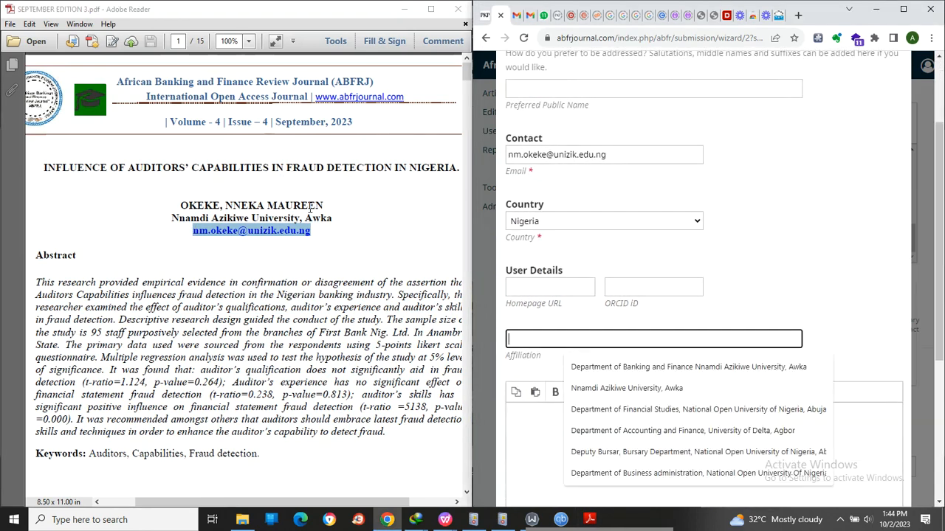
drag(332, 218, 172, 218)
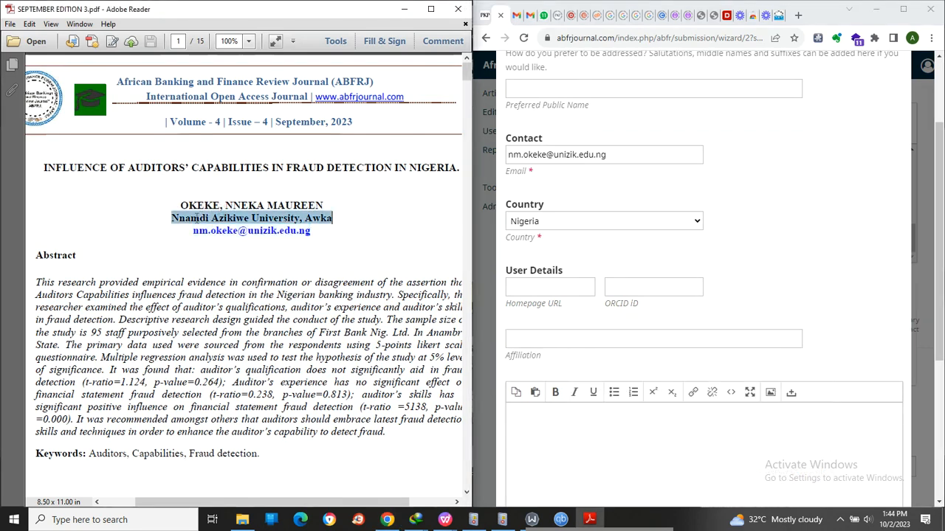
key(ctrl+c)
click(662, 339)
key(ctrl+v)
- Set the contributor's role to Author, make them the principal contact for editorial correspondence, and save the contributor
scroll(781, 283, down, 4)
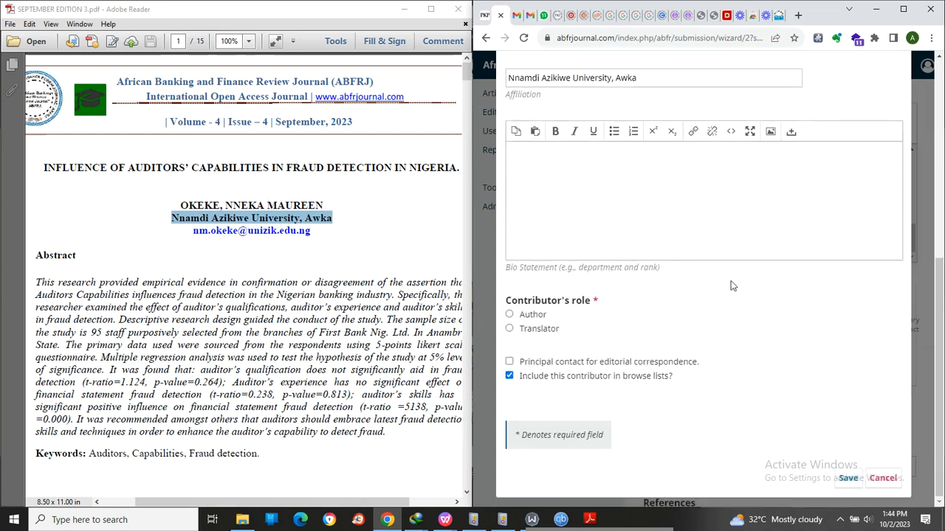
click(541, 316)
click(509, 363)
click(848, 479)
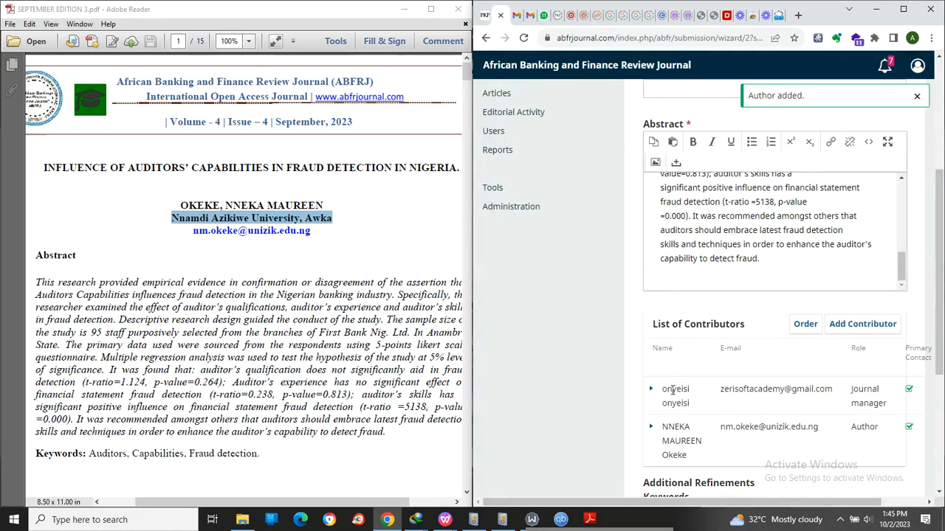
- Delete the journal manager entry from the list of contributors and confirm the deletion
click(653, 392)
click(705, 424)
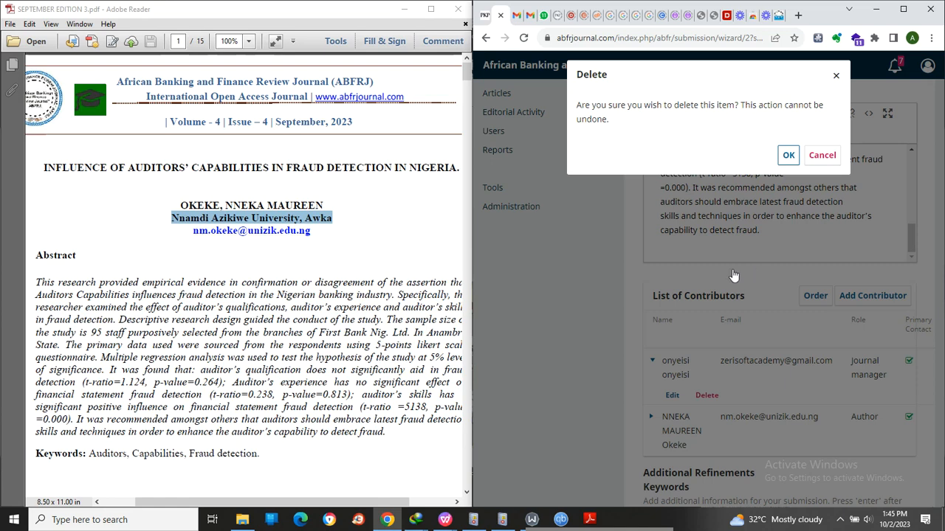
click(788, 156)
- Review the title, abstract and contributor entries in the metadata form, and save it to continue to the confirmation stage
scroll(789, 169, down, 3)
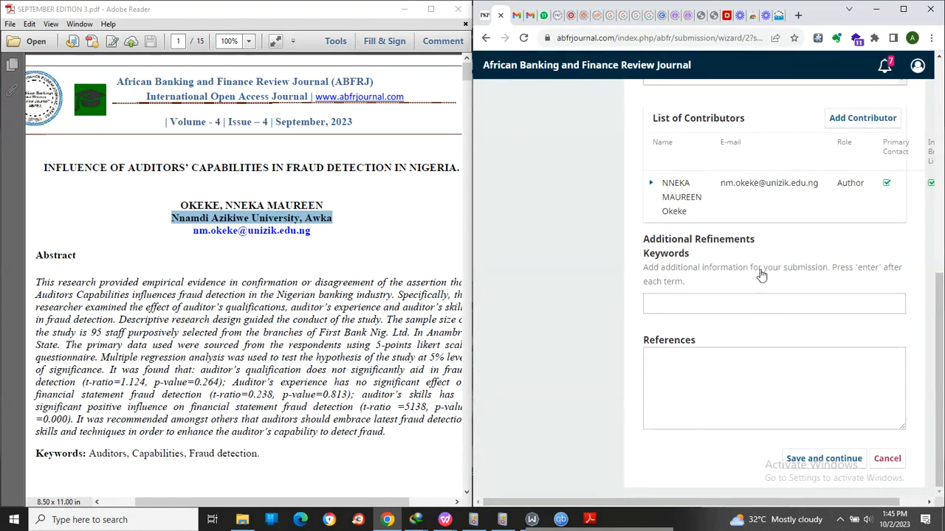
scroll(757, 275, up, 3)
scroll(757, 275, down, 3)
scroll(714, 376, up, 10)
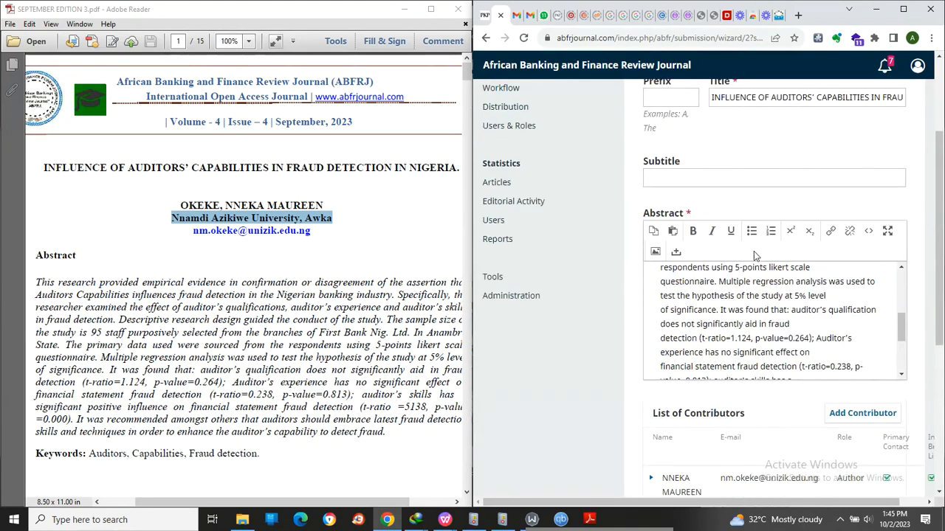
scroll(736, 322, down, 5)
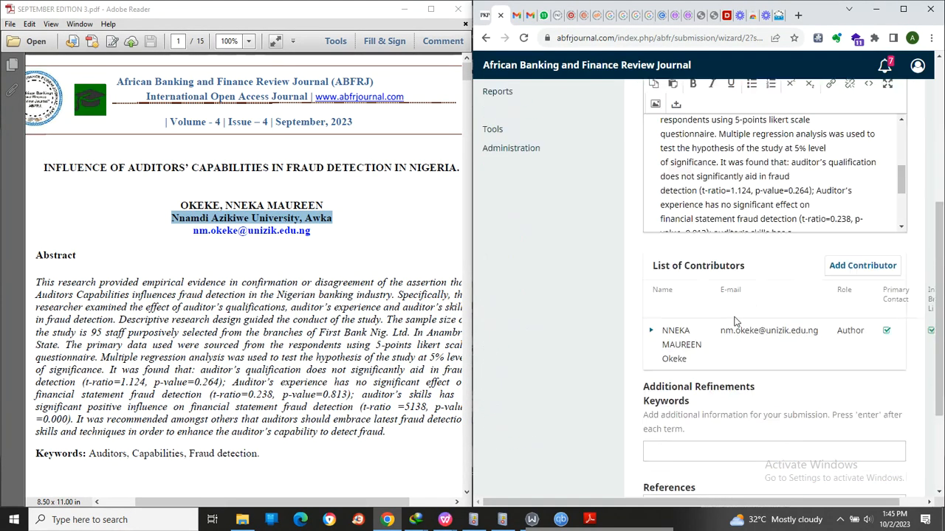
click(824, 458)
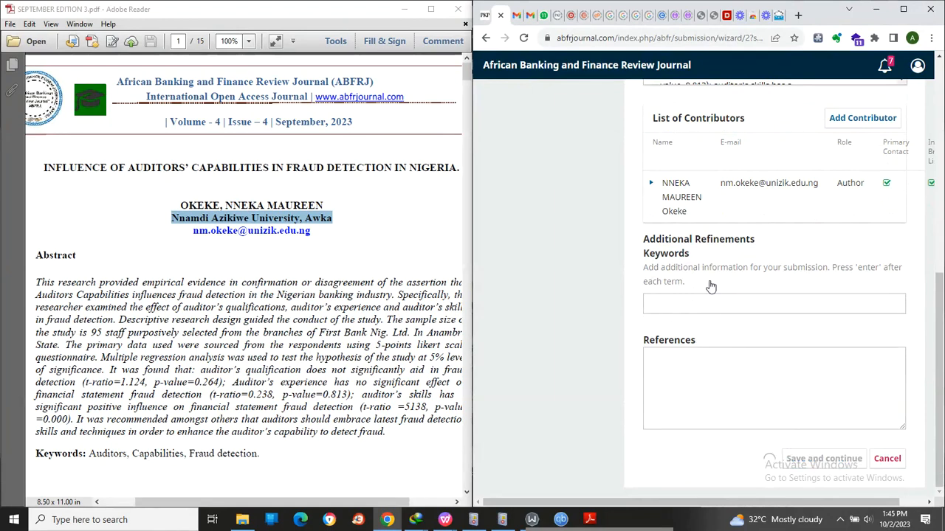
- Finish the submission, confirm sending the article to the journal, and open the completed submission for review
click(800, 262)
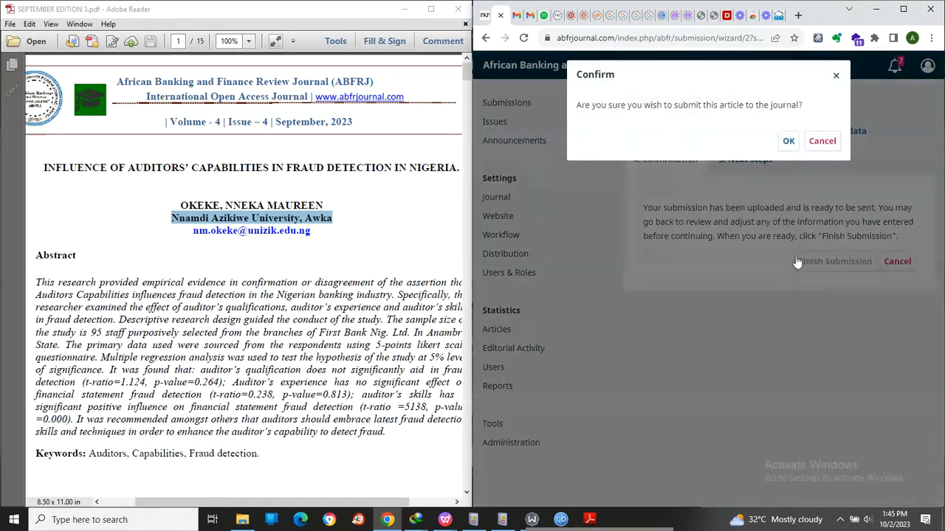
click(785, 142)
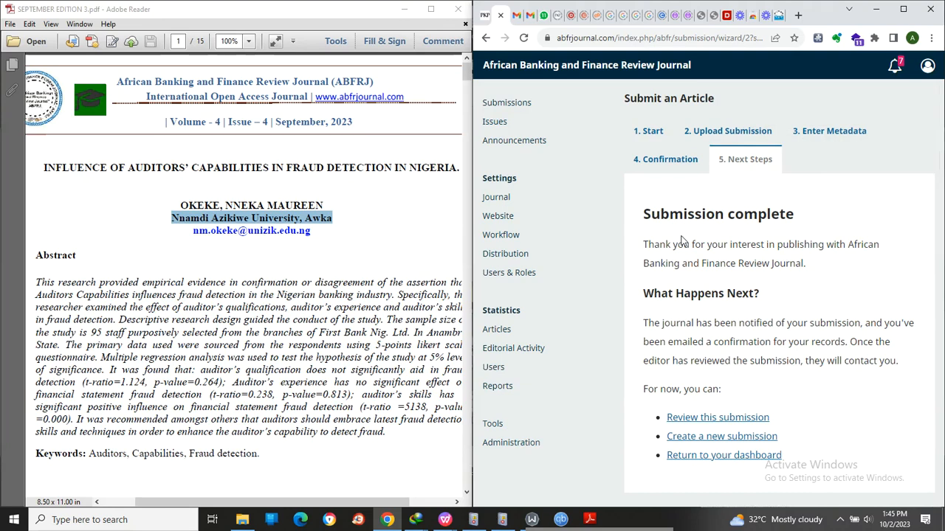
scroll(263, 223, down, 3)
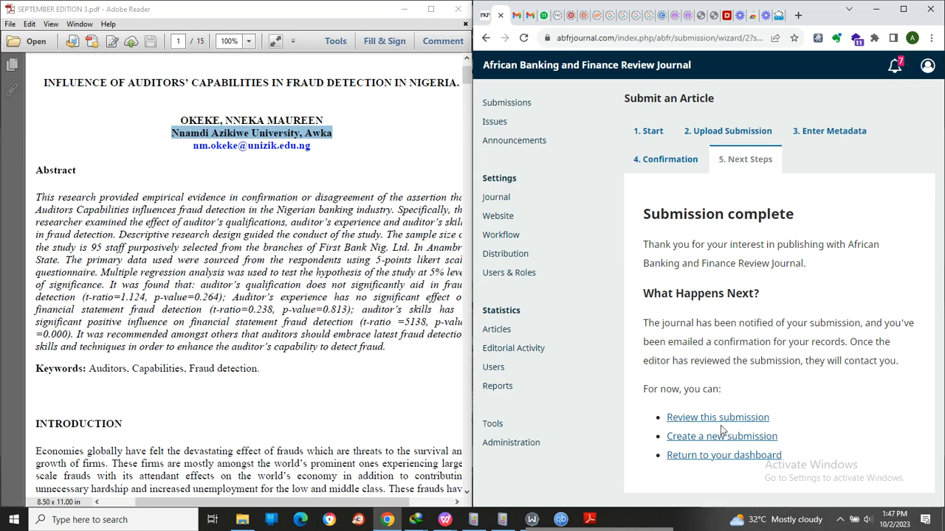
click(703, 418)
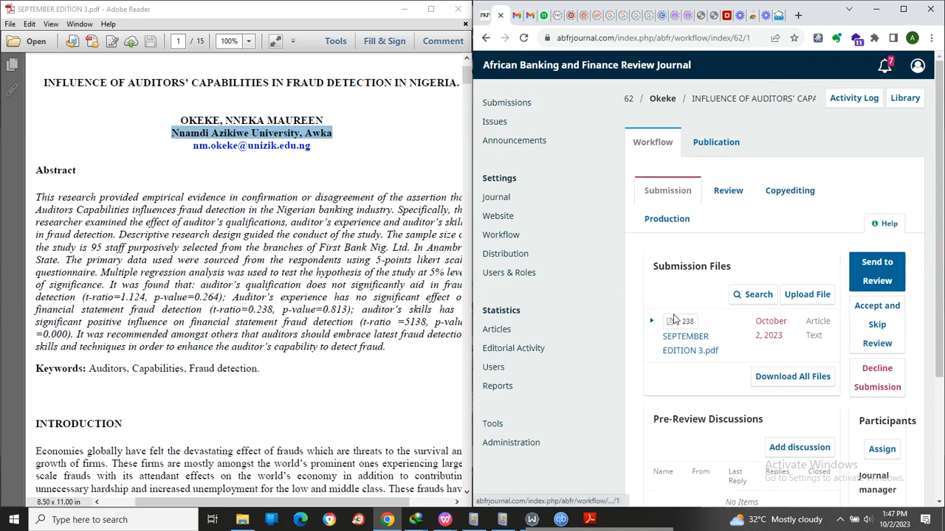
- Maximize the browser window that shows the submission's workflow
click(900, 12)
click(902, 13)
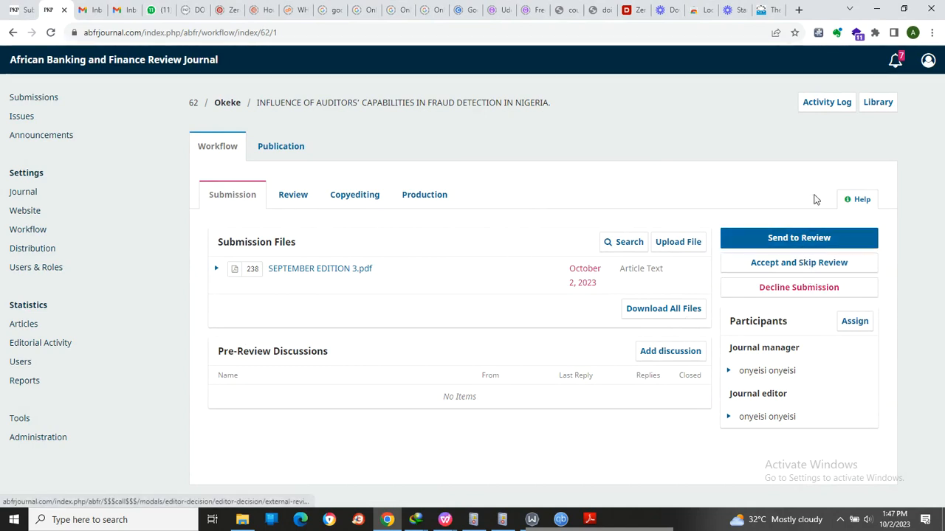
- Examine the participant assignment form with its role list, user search and message options, and close it without saving
click(854, 322)
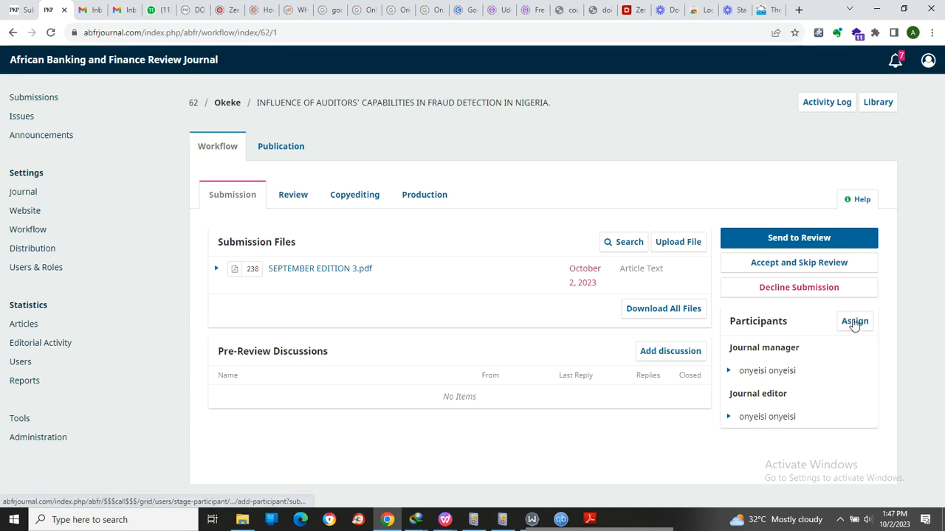
click(854, 322)
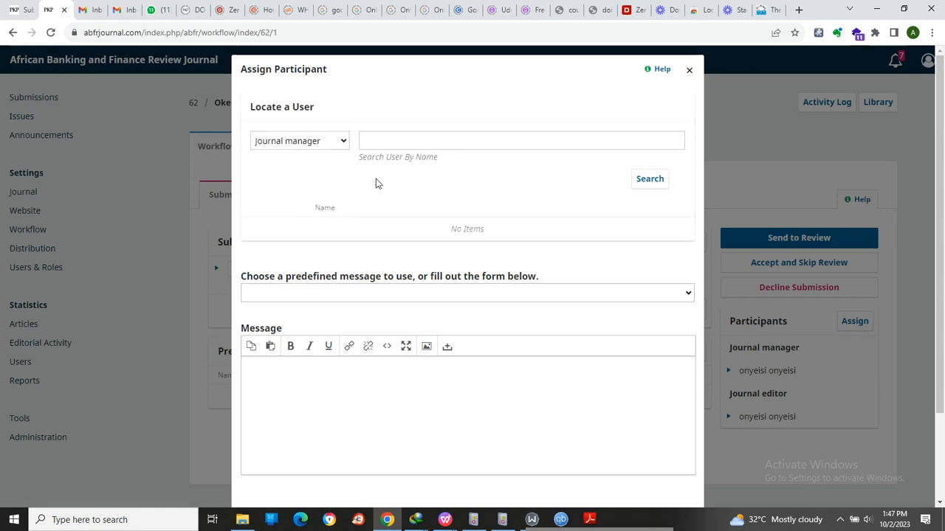
click(343, 141)
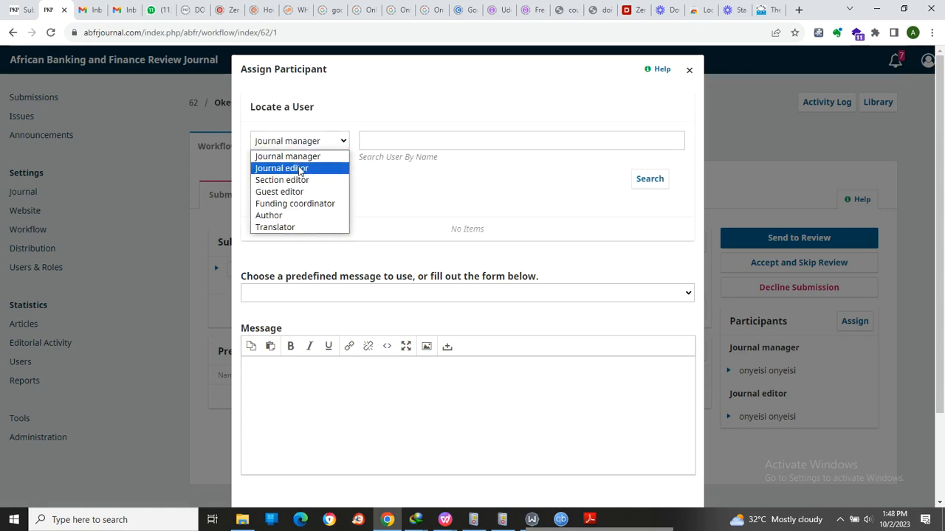
click(499, 142)
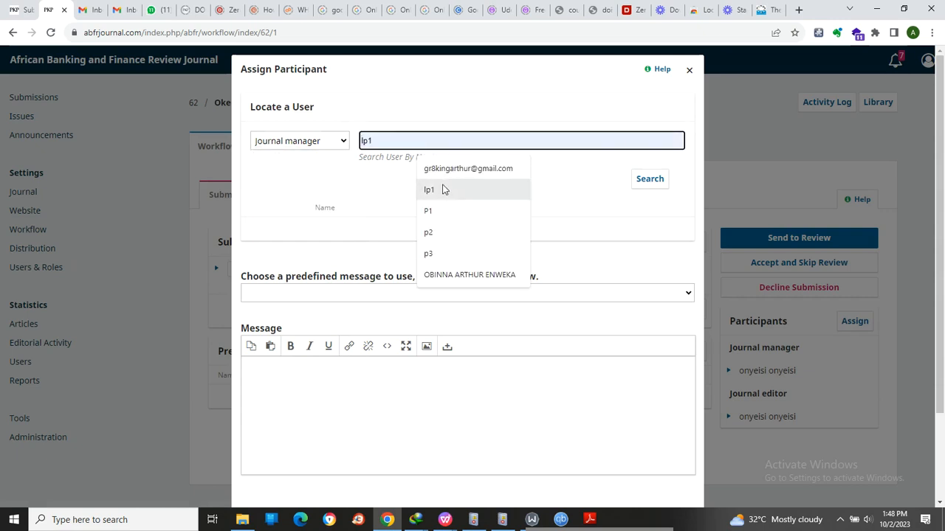
click(561, 207)
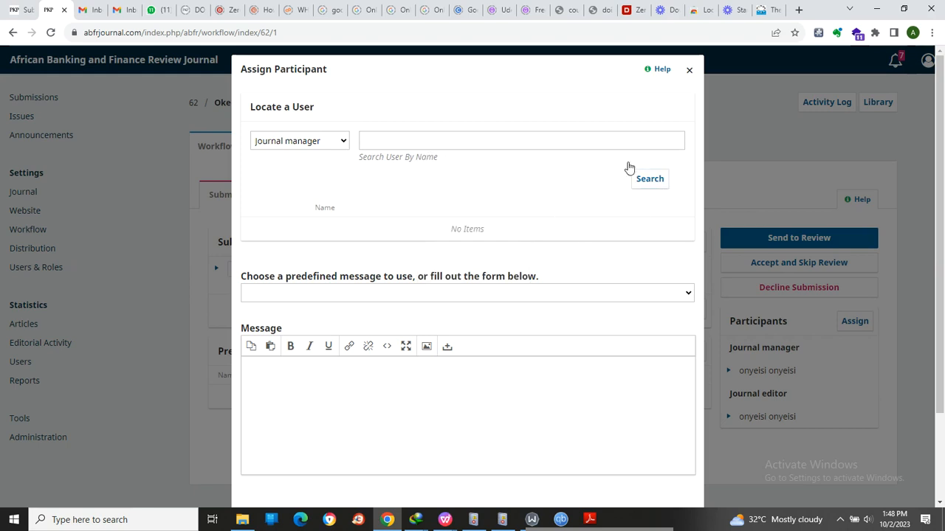
scroll(371, 264, down, 3)
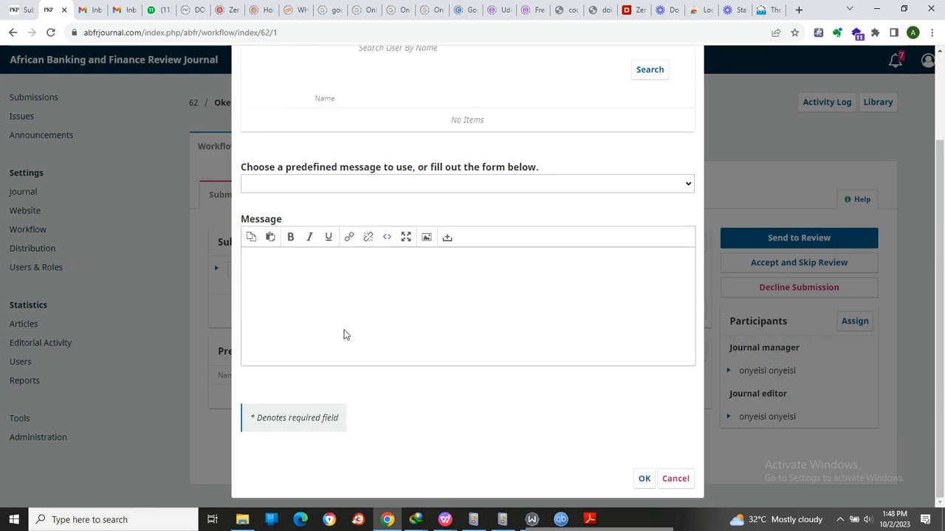
scroll(571, 183, up, 3)
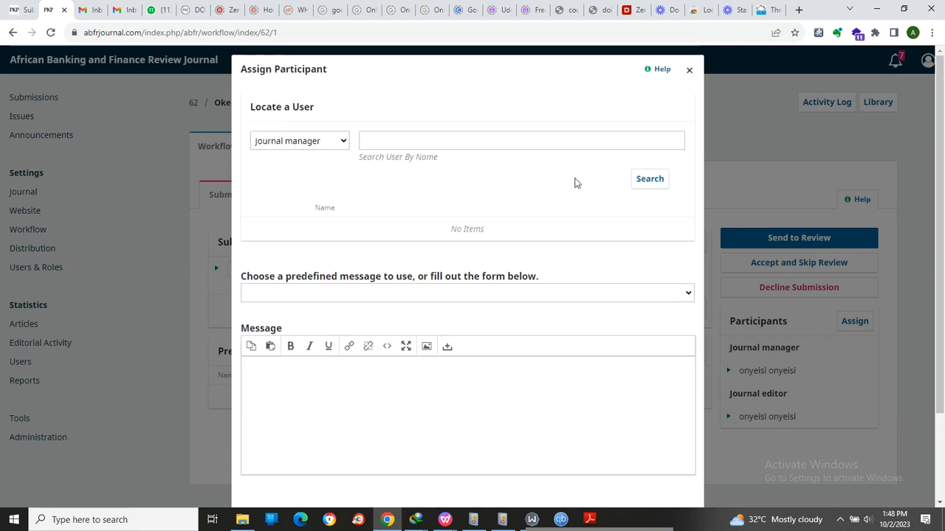
click(688, 69)
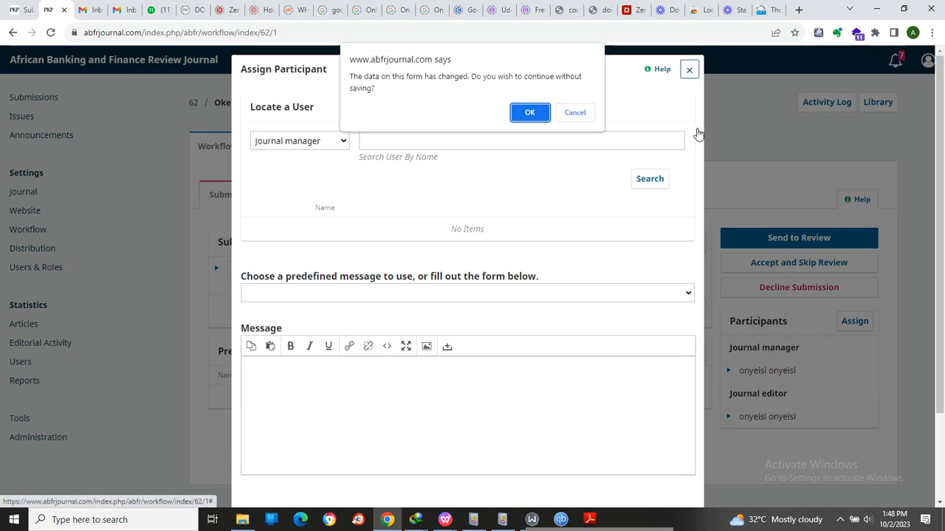
click(530, 113)
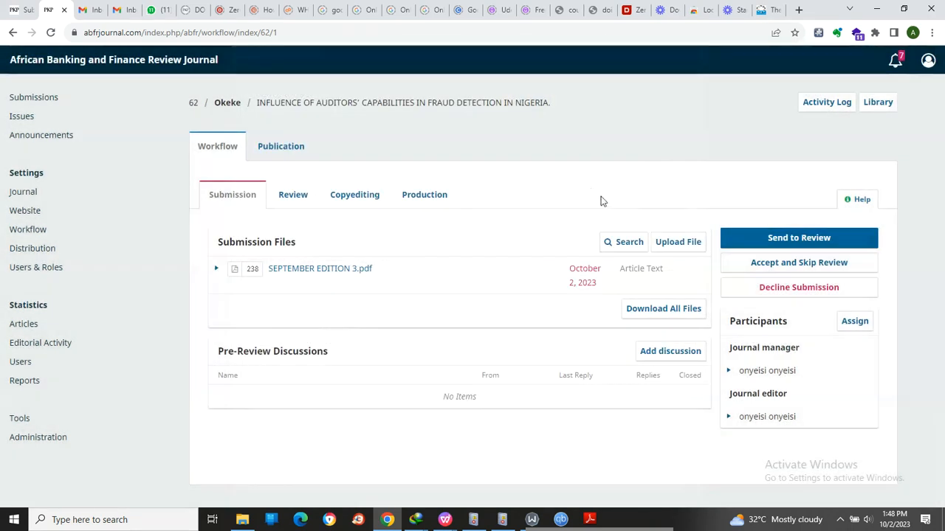
- Accept the submission and skip review without an email notification, forward SEPTEMBER EDITION 3.pdf to copyediting, and record the editorial decision
click(806, 264)
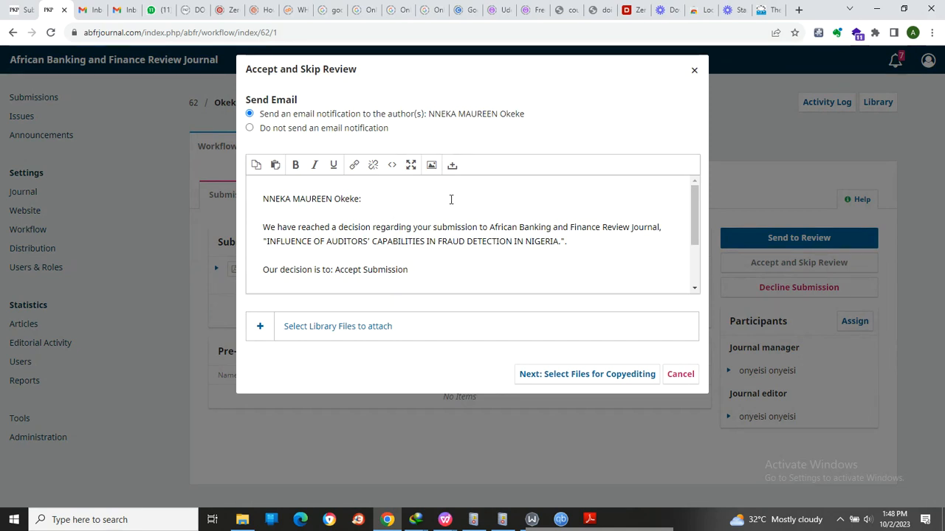
click(249, 128)
click(569, 176)
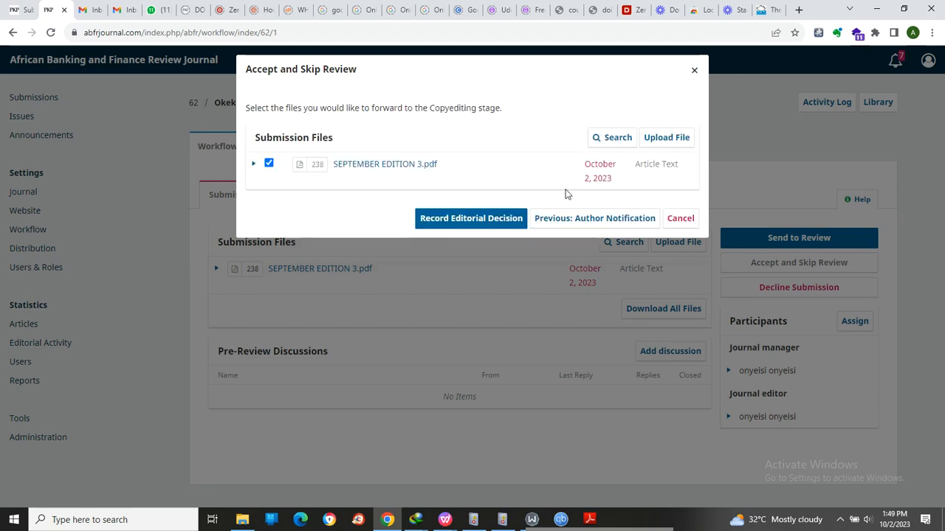
click(450, 218)
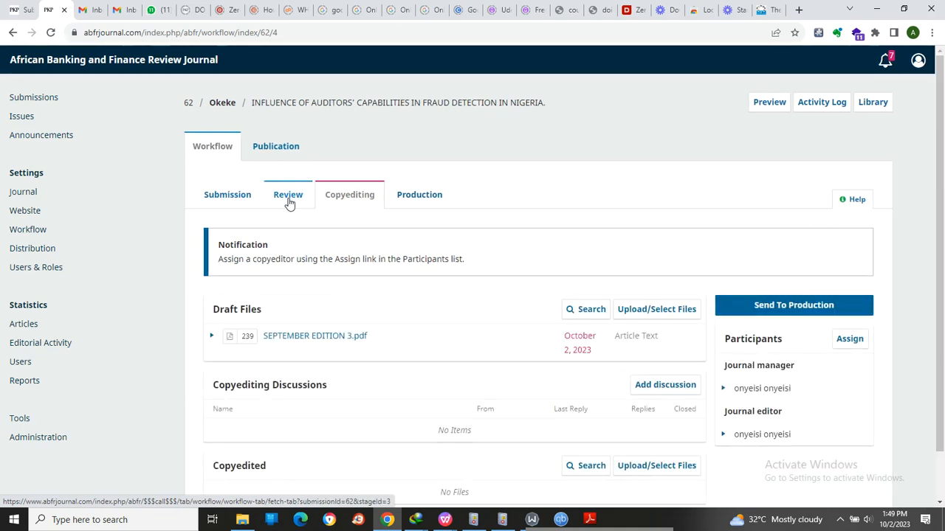
- Try to send the submission from copyediting to production
scroll(726, 287, down, 1)
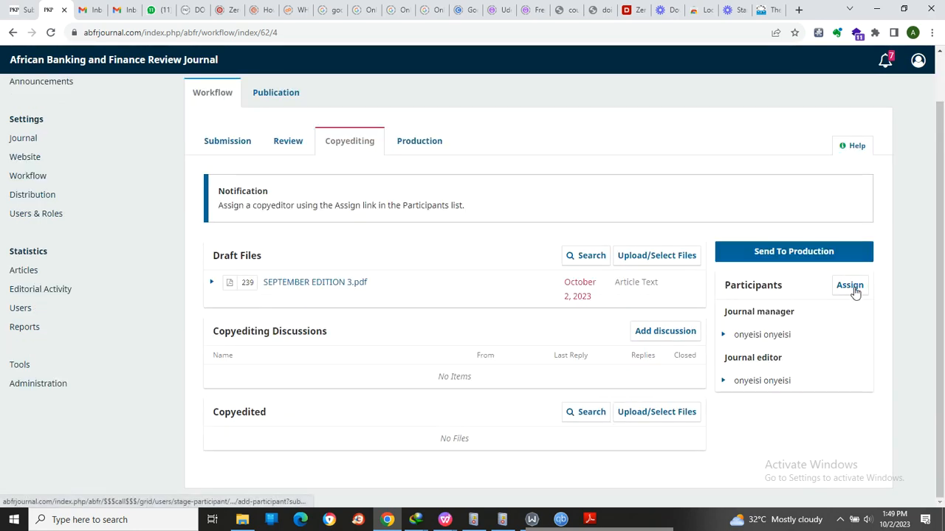
click(790, 253)
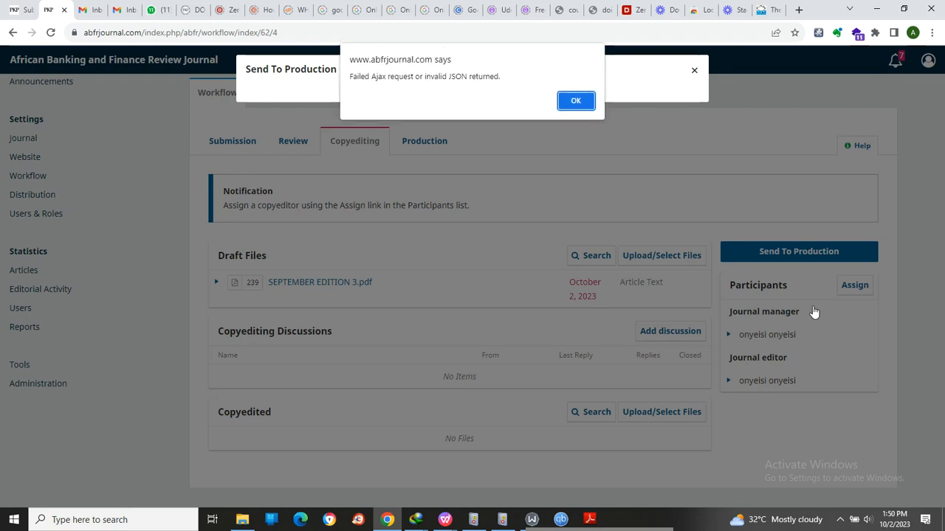
click(574, 100)
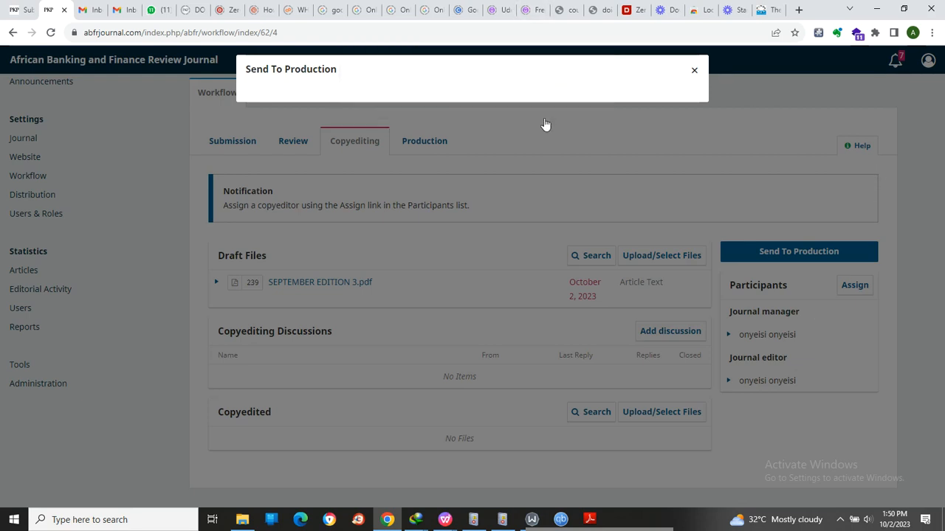
click(694, 75)
click(765, 259)
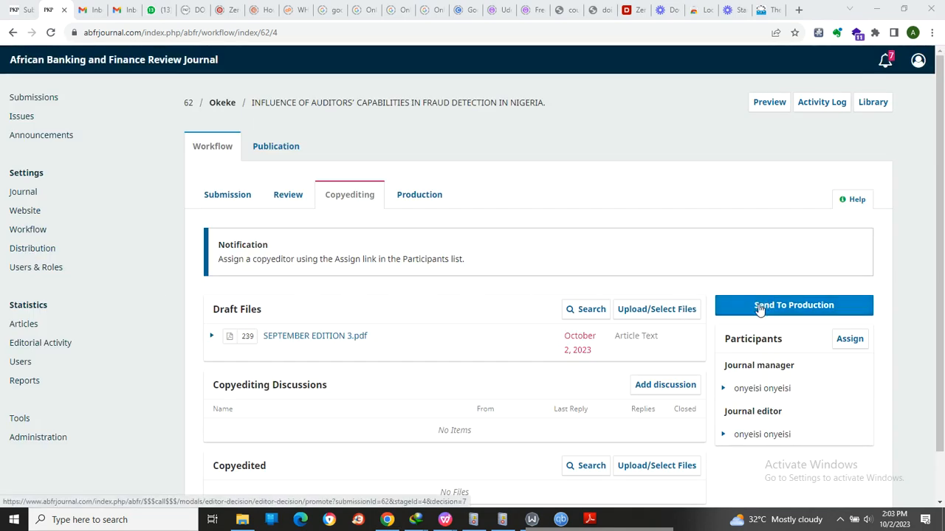
- Send the submission to production without an email notification, forward the draft file SEPTEMBER EDITION 3.pdf, and record the editorial decision
click(759, 308)
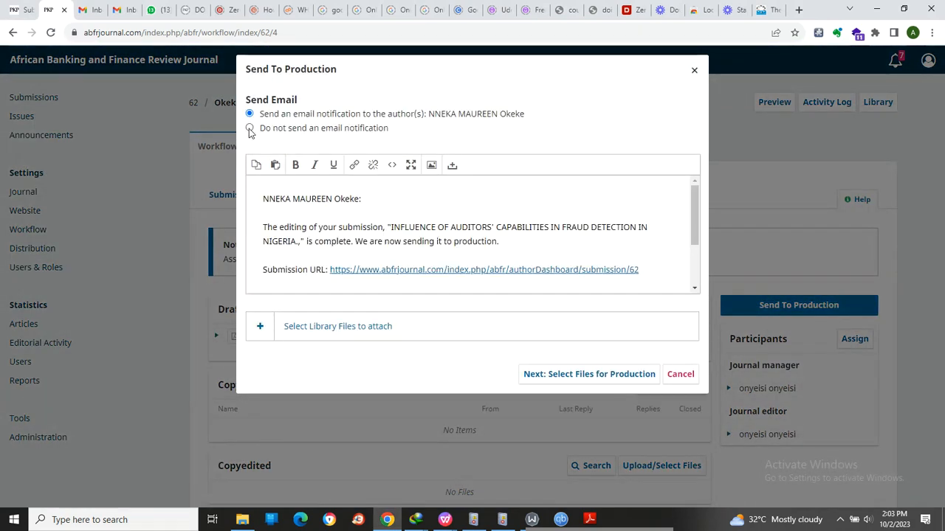
click(250, 129)
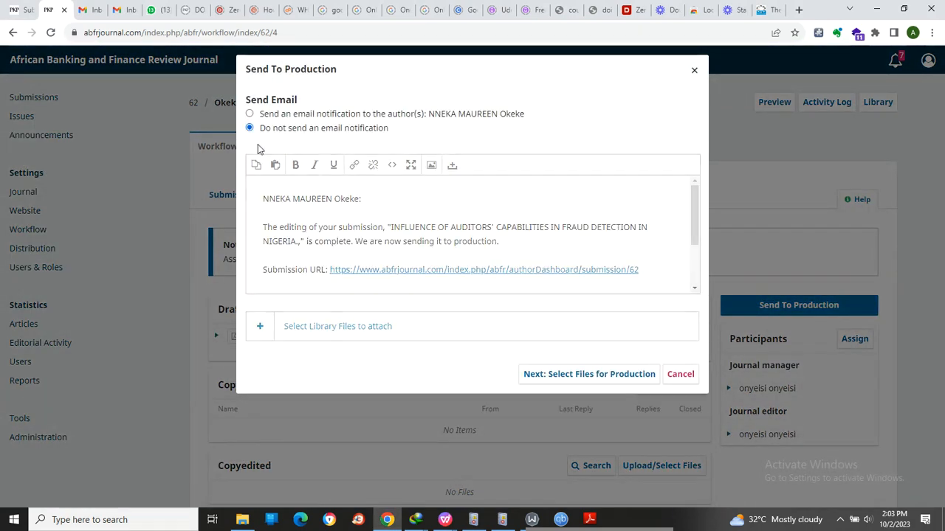
click(565, 169)
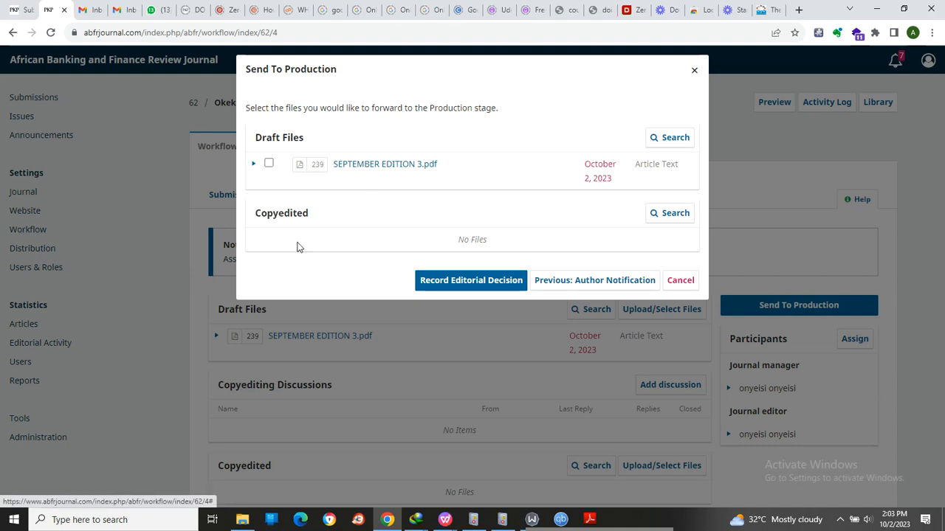
click(269, 163)
click(254, 165)
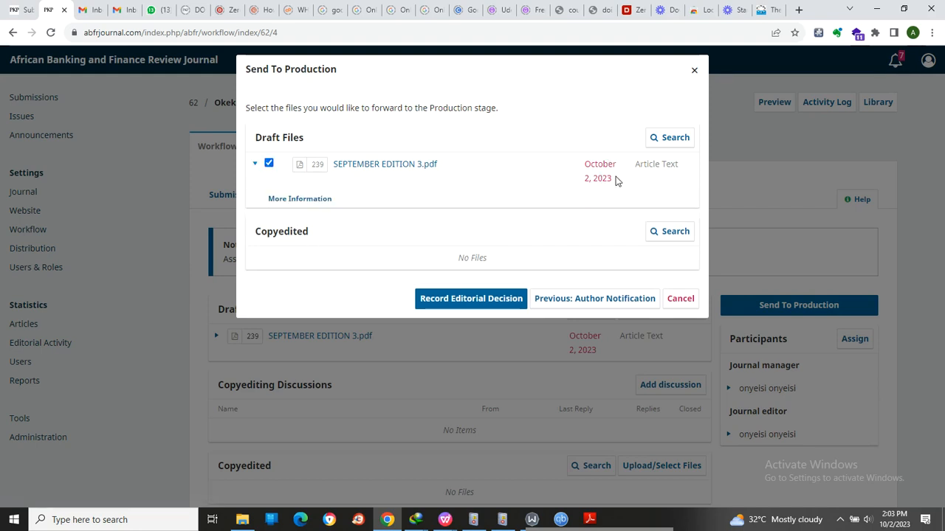
click(464, 301)
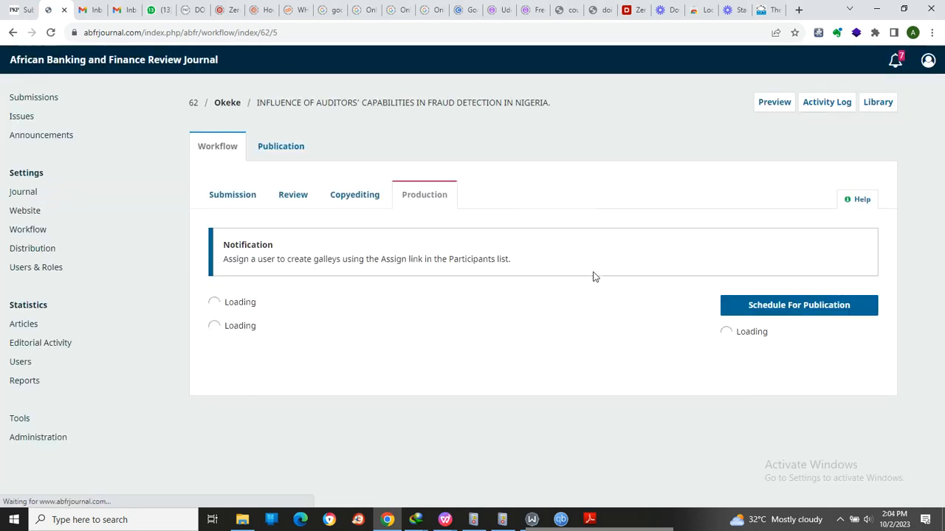
- Start scheduling the article for publication, and review its title, abstract and list of contributors in the publication details
scroll(222, 307, down, 1)
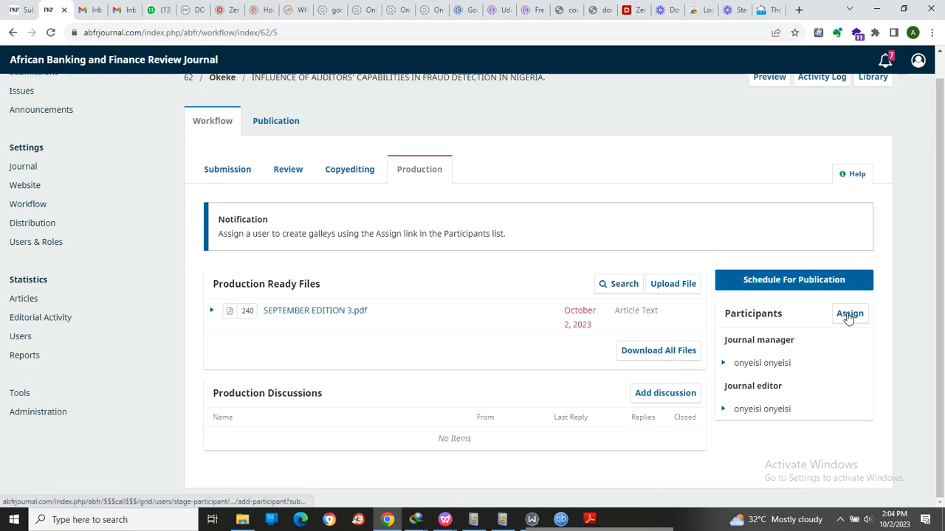
click(788, 285)
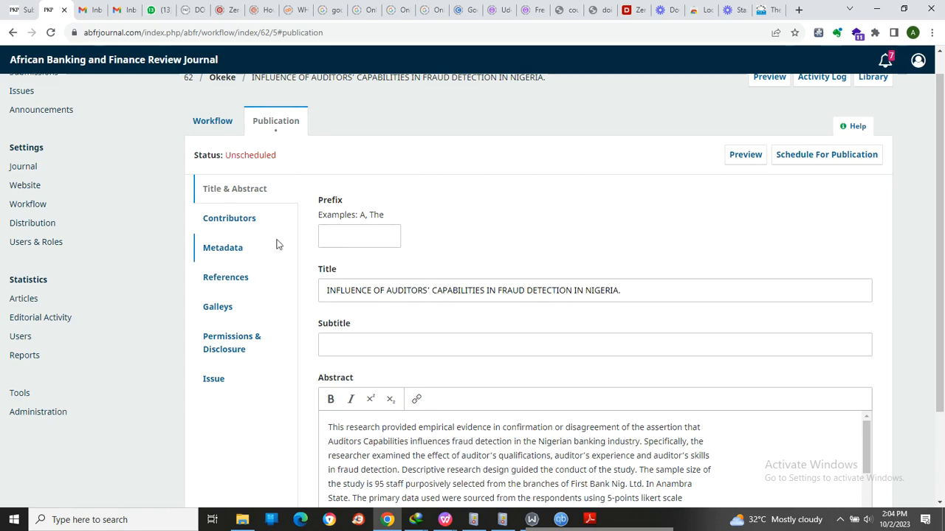
scroll(391, 251, down, 2)
scroll(408, 269, up, 3)
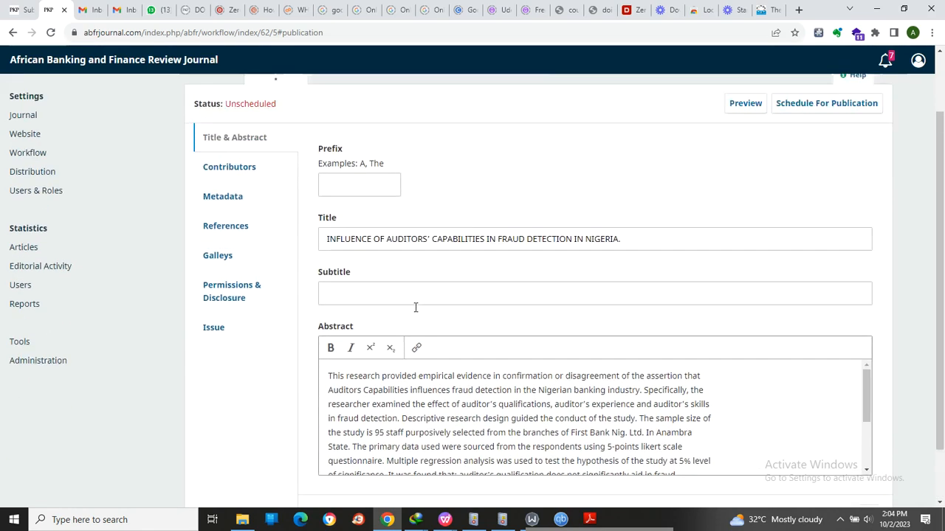
scroll(371, 267, down, 3)
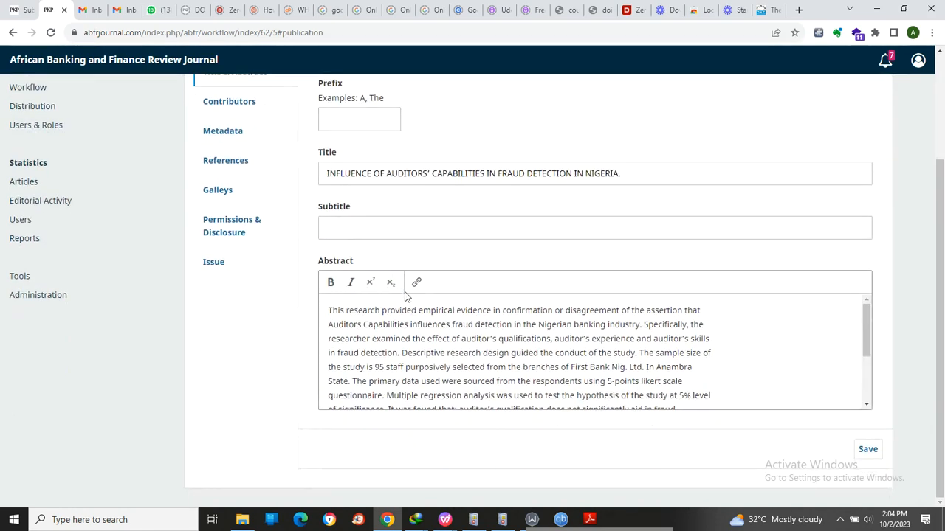
scroll(332, 265, up, 2)
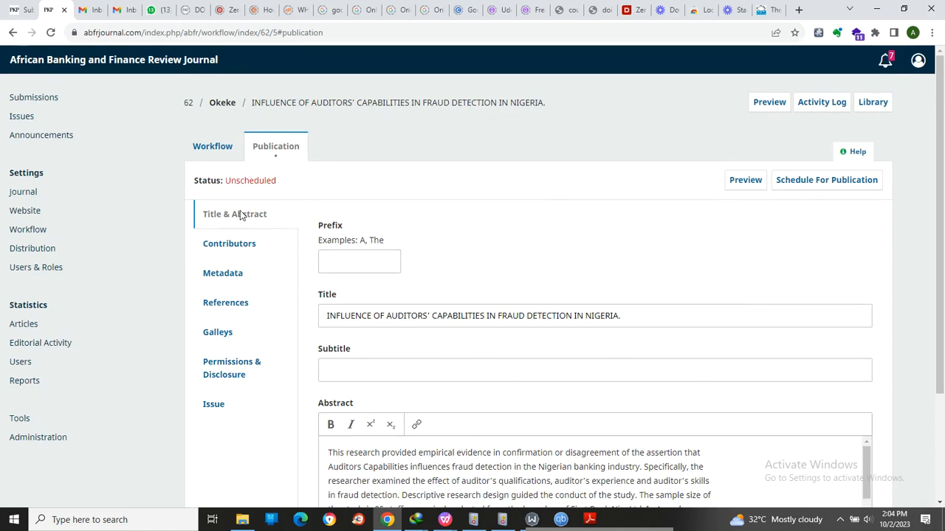
scroll(354, 327, down, 1)
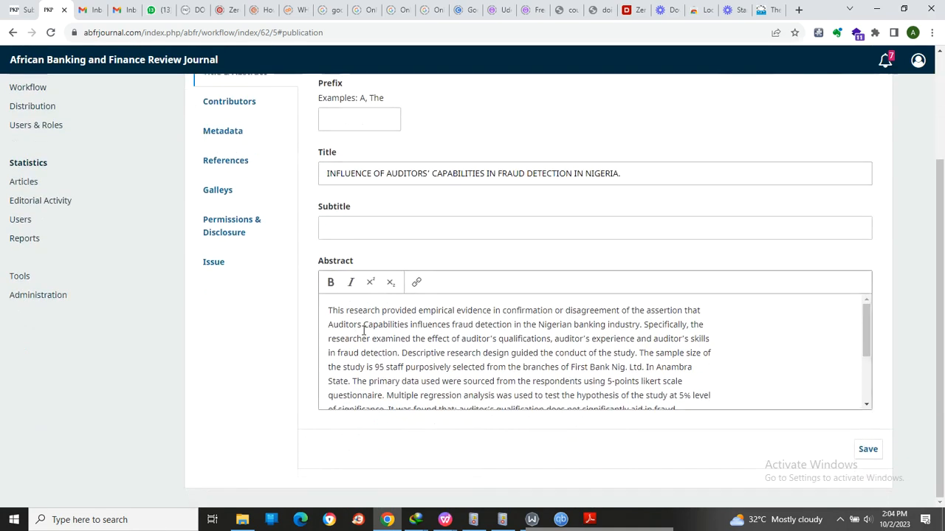
click(230, 103)
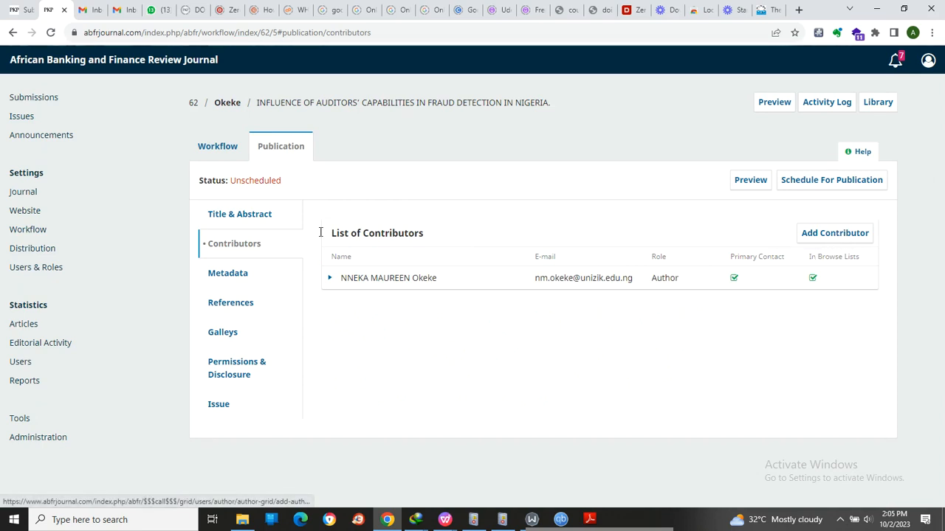
- Copy the keywords "Auditors, Capabilities, Fraud detection." from the article PDF in Adobe Reader into the Keywords field of the publication metadata
click(236, 276)
click(382, 247)
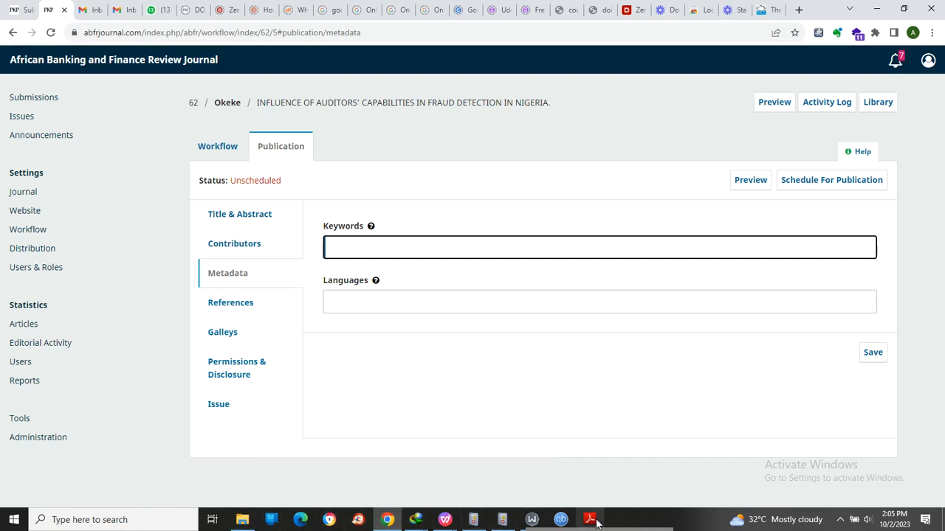
mouse_move(595, 521)
click(595, 491)
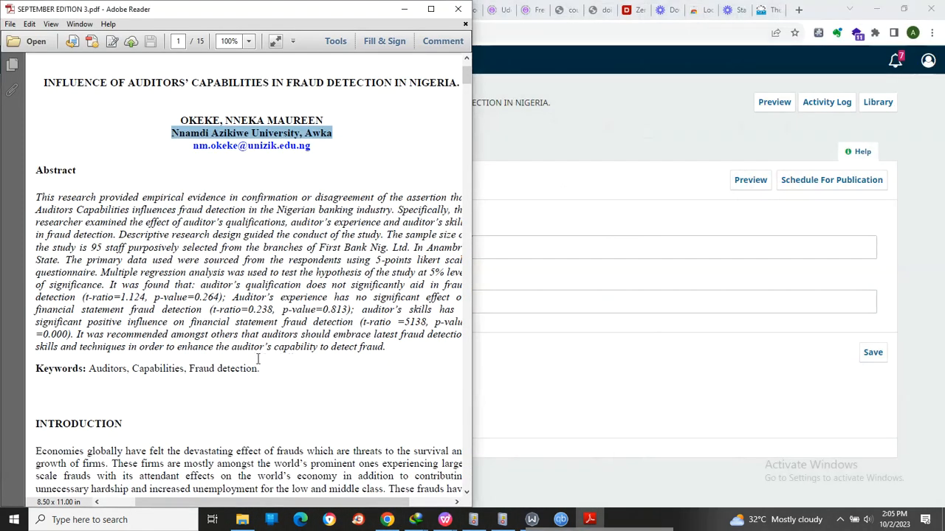
drag(261, 370, 103, 369)
key(ctrl+c)
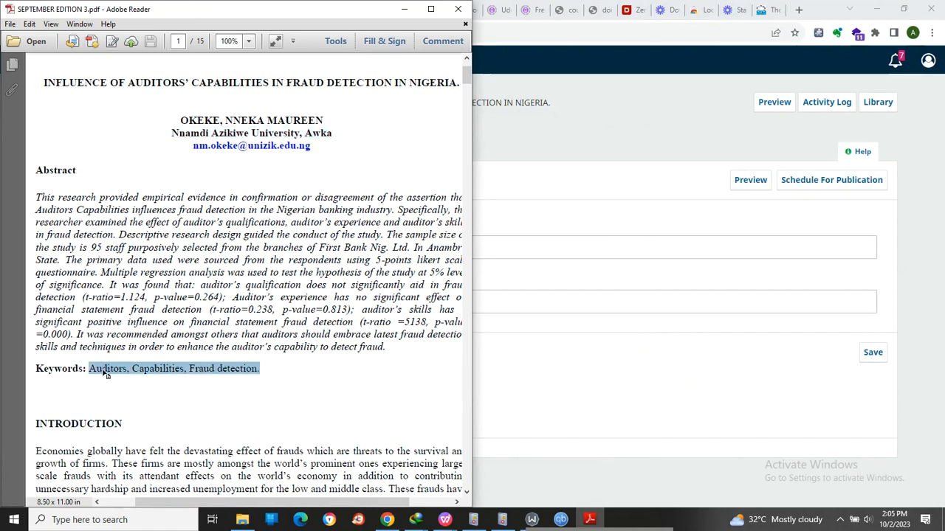
click(523, 302)
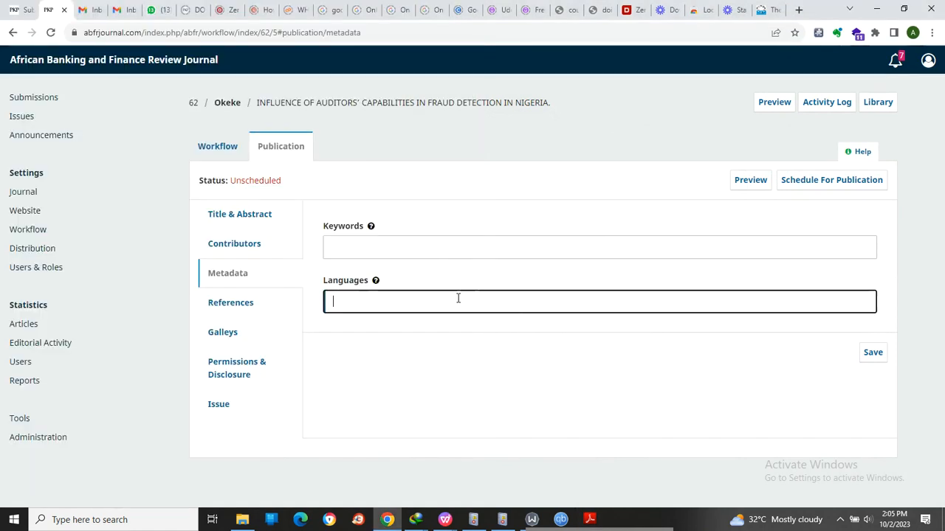
click(412, 253)
key(ctrl+v)
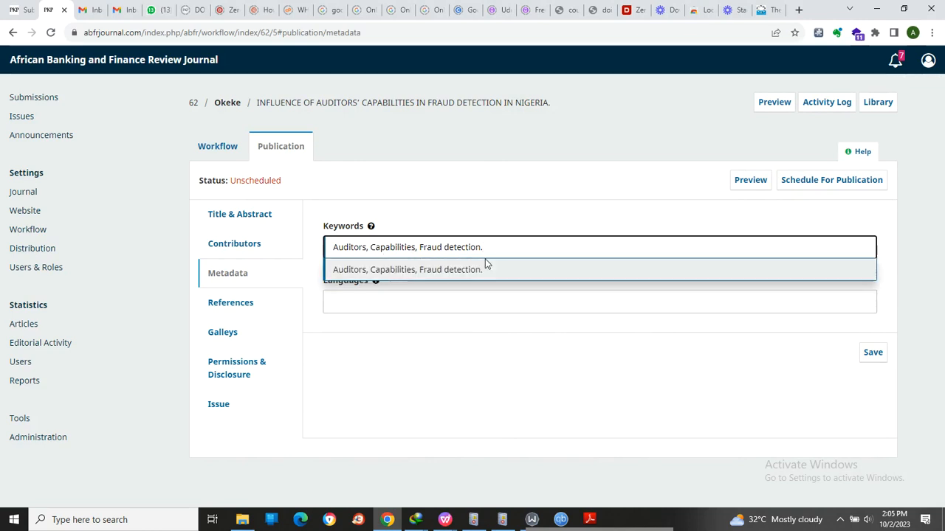
- Cut the pasted keyword text that follows "Auditors" and enter the first keyword as a separate tag
drag(367, 250, 499, 250)
key(ctrl+x)
key(Return)
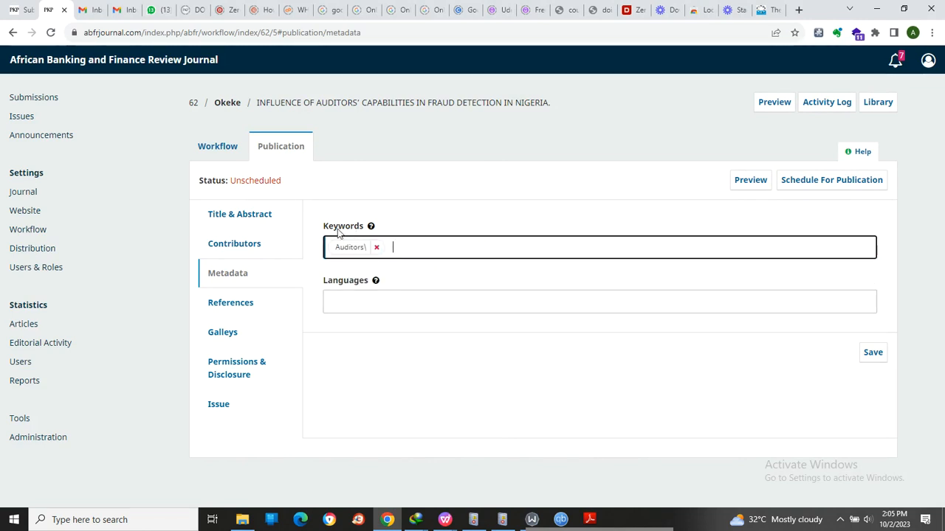
- Remove the mistyped first keyword tag and enter "Auditors" as a keyword in its place
click(376, 248)
text(Aud)
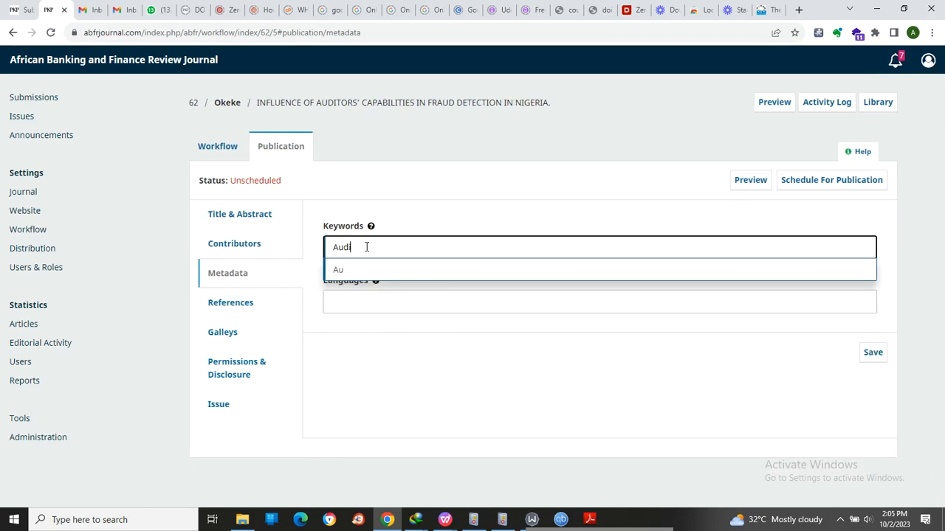
text(itors)
key(Return)
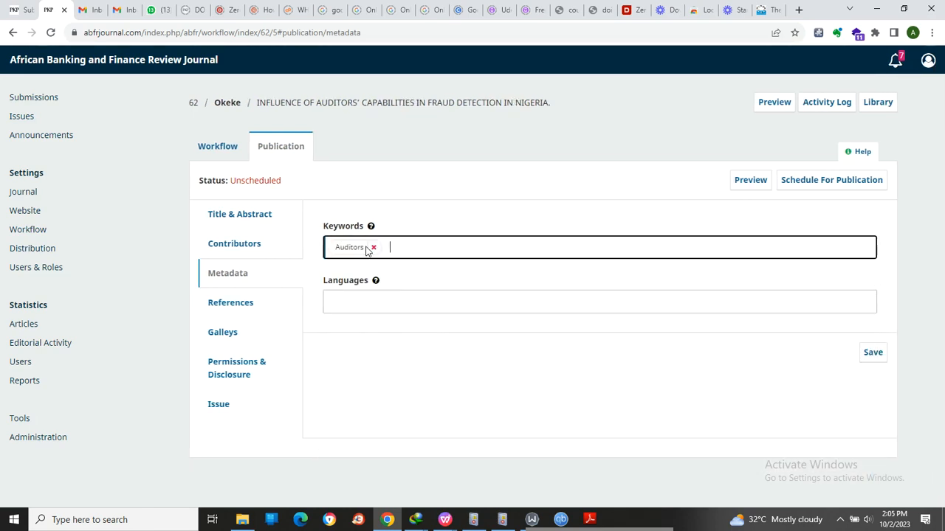
- Add "Capabilities" and "Fraud detection." as separate keyword tags, using the keyword text cut earlier
key(ctrl+v)
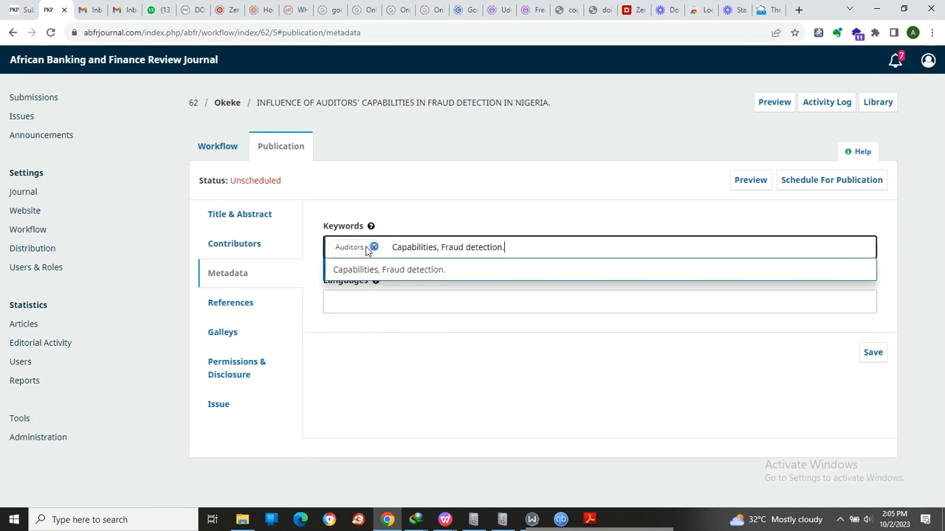
shift+click(443, 248)
drag(444, 247, 442, 247)
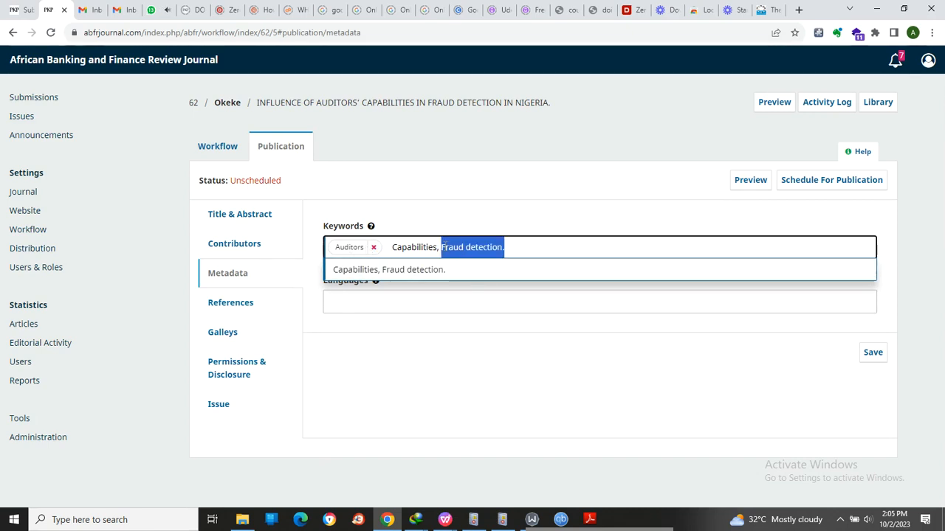
key(BackSpace)
key(BackSpace)
key(BackSpace)
key(Return)
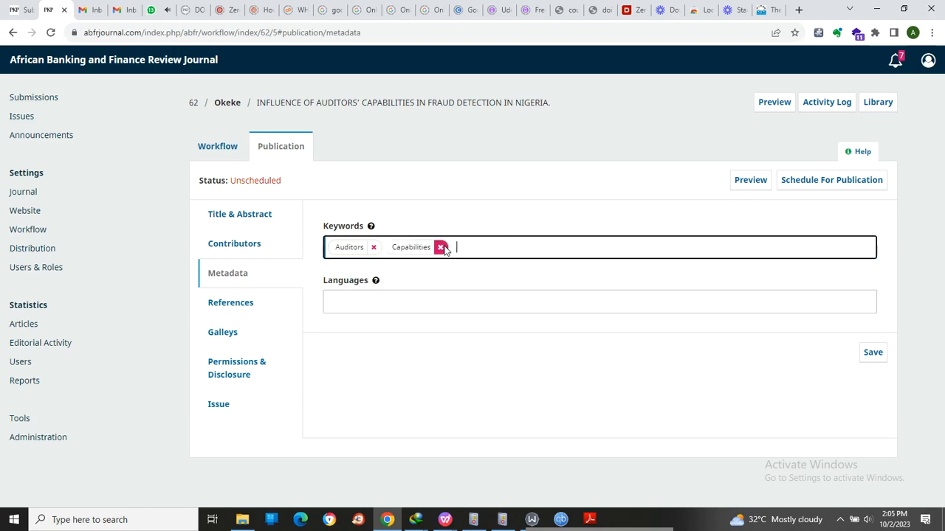
key(ctrl+v)
key(Return)
- Pass over the article's references and create a new galley with the label PDF
click(218, 304)
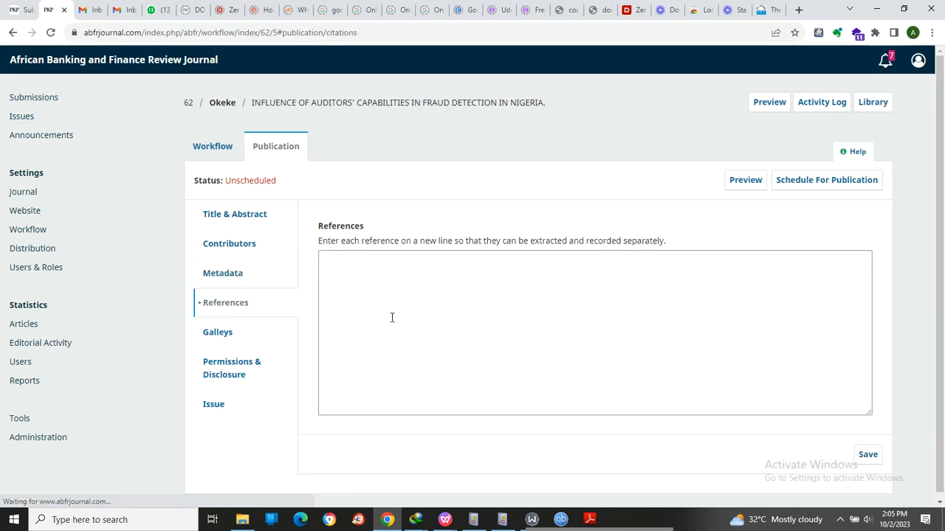
click(220, 334)
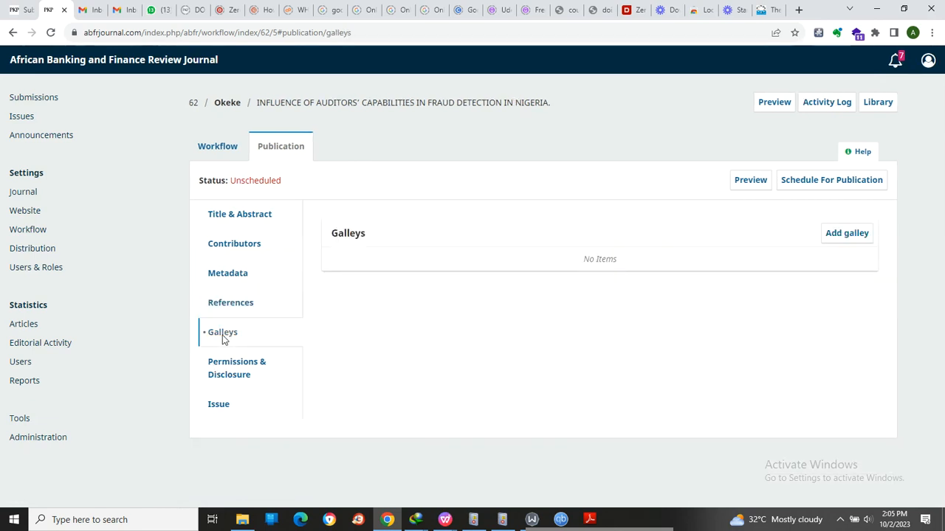
click(831, 237)
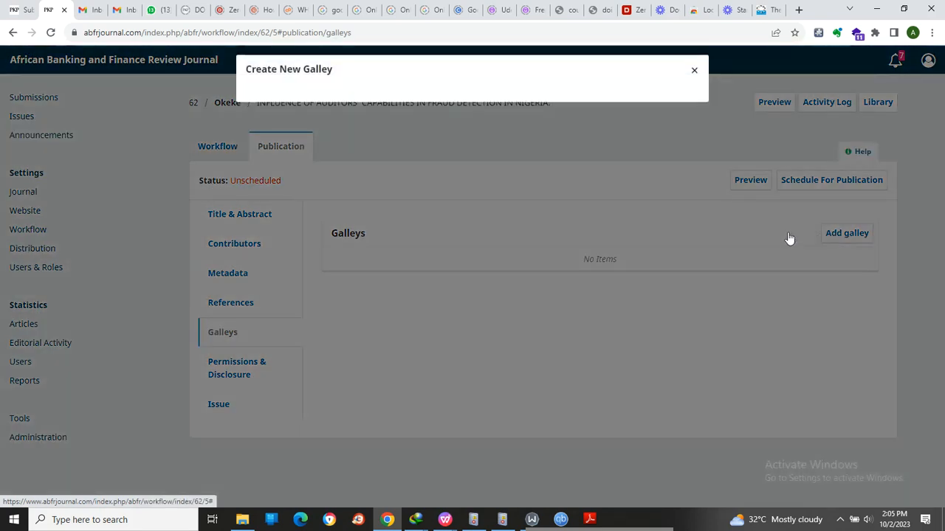
click(319, 115)
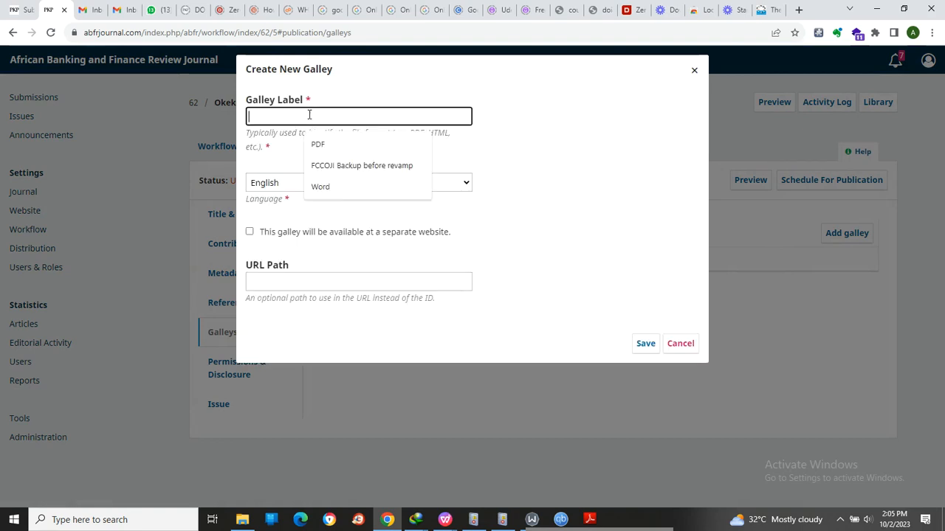
click(322, 151)
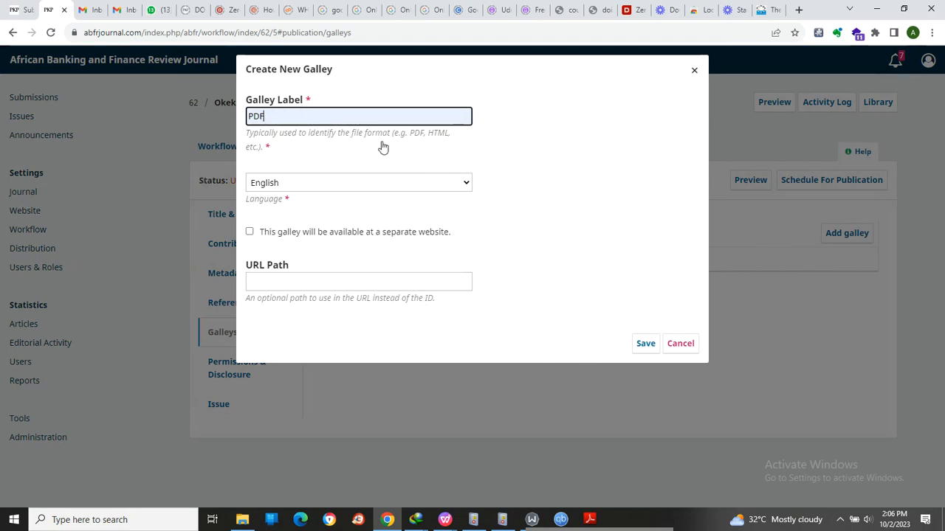
click(645, 342)
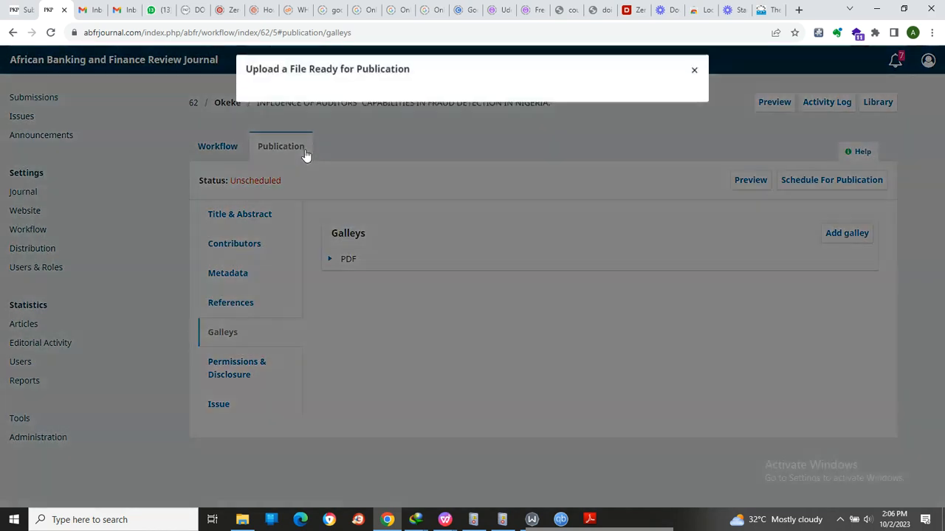
- Upload SEPTEMBER EDITION 3.pdf to the PDF galley as Article Text, keep its file name, and complete the upload
click(307, 166)
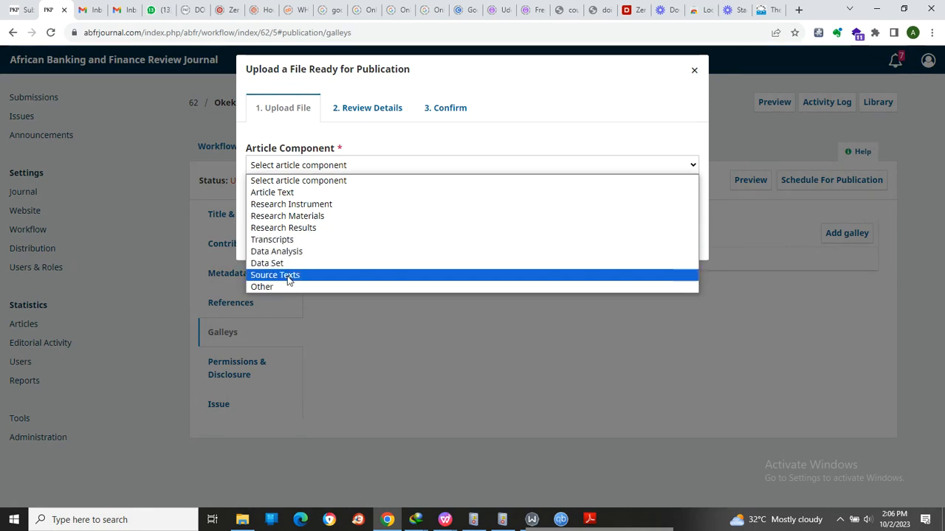
click(294, 193)
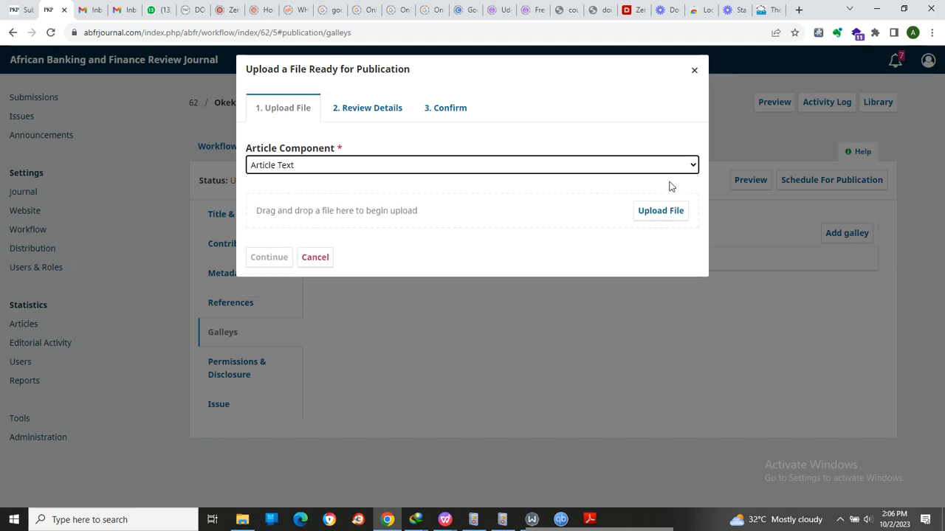
click(654, 214)
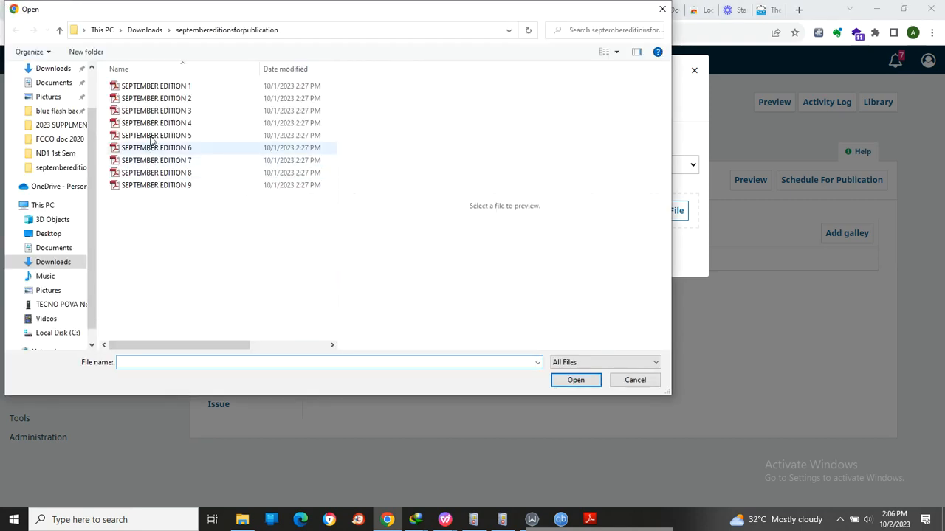
click(159, 111)
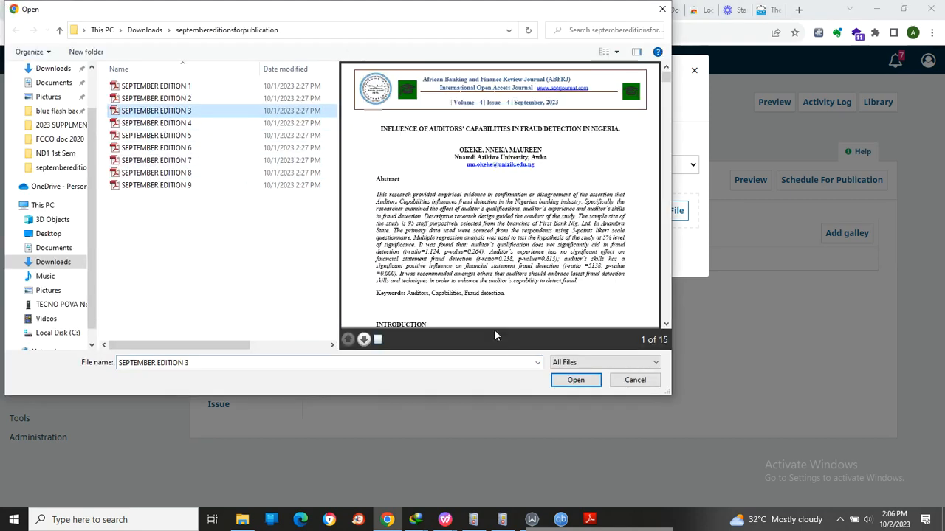
click(575, 380)
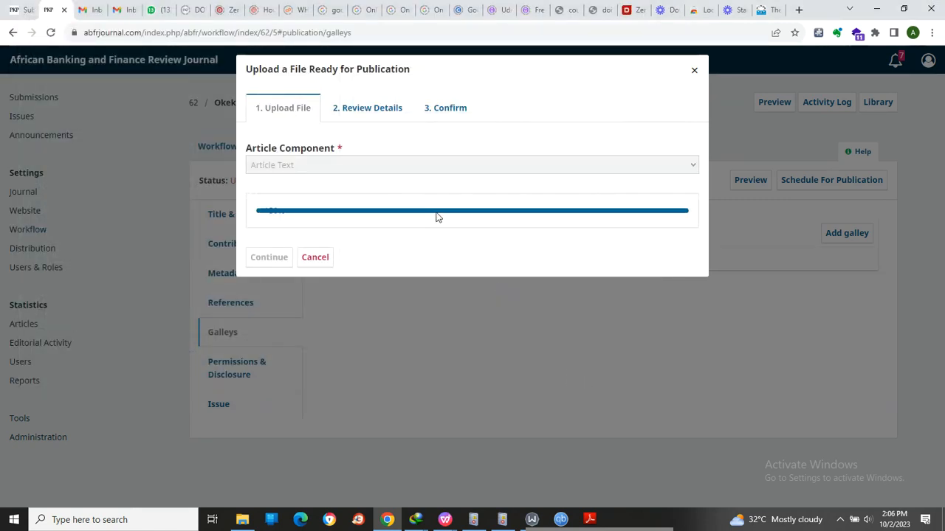
click(271, 258)
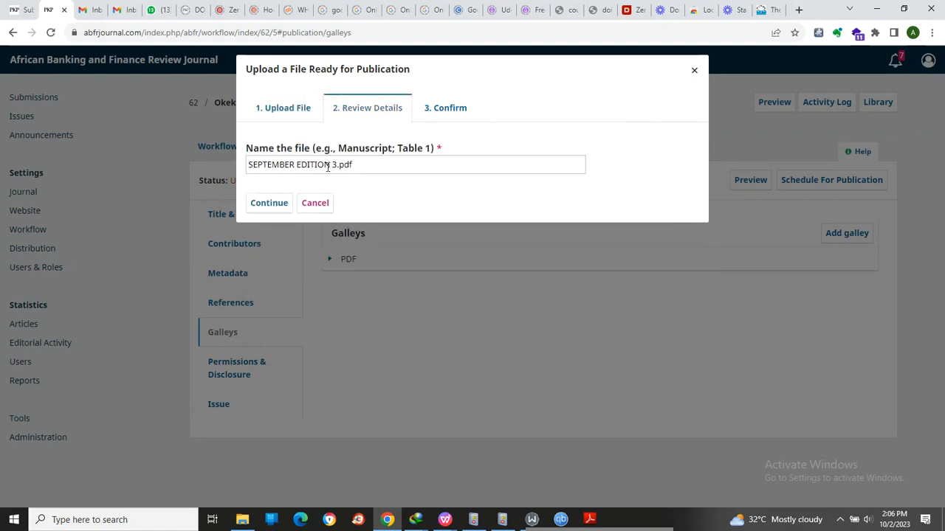
click(273, 203)
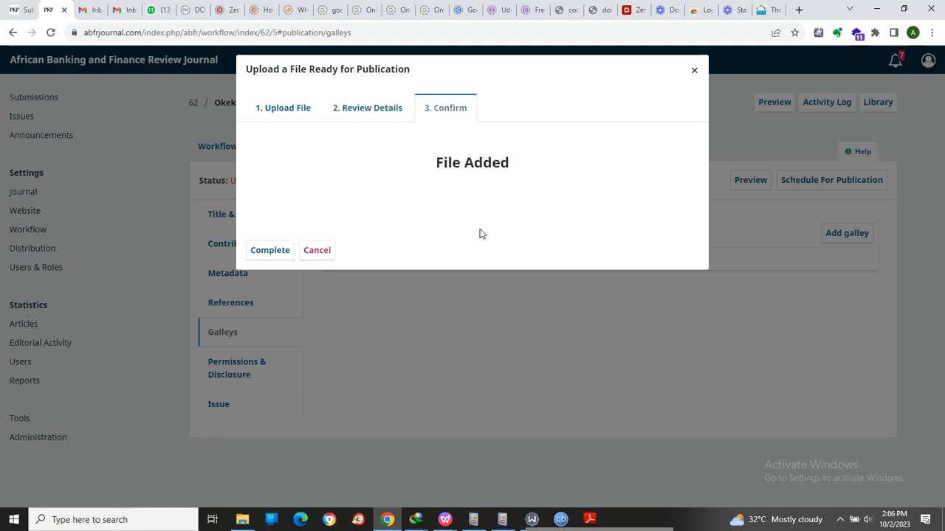
click(283, 252)
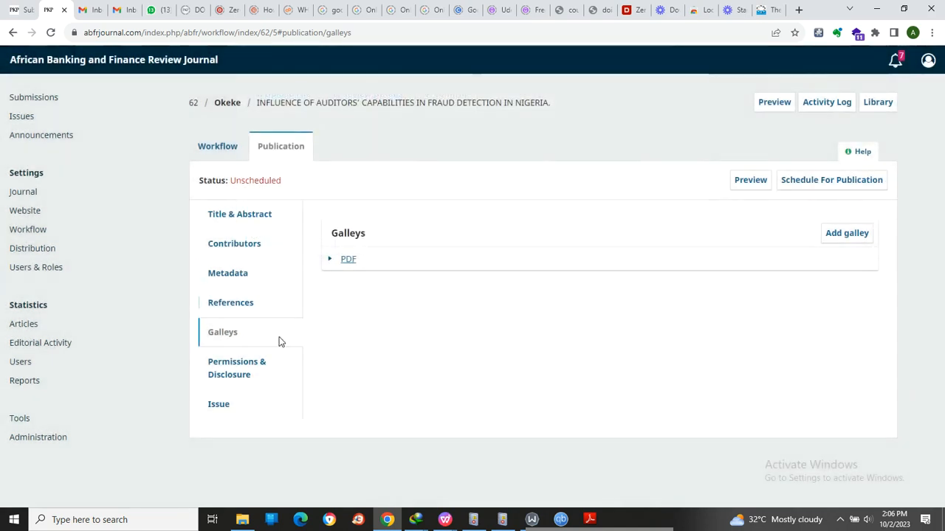
- Assign the article to the future issue Vol. 4 No. 4 (2023) and schedule it for publication
click(238, 367)
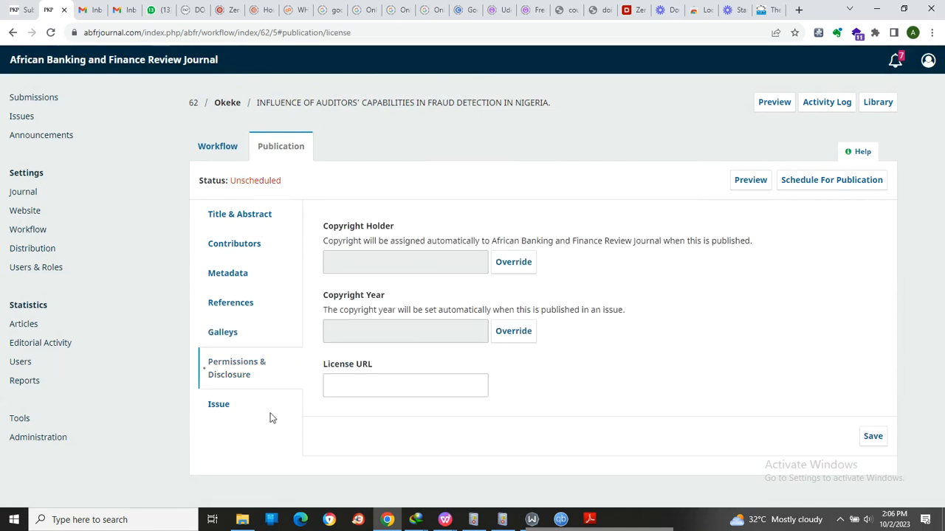
click(220, 405)
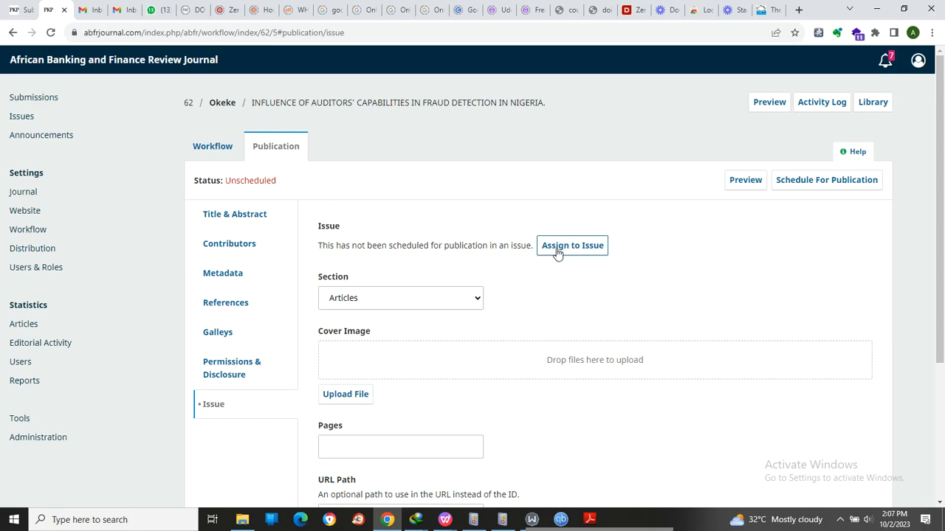
click(558, 249)
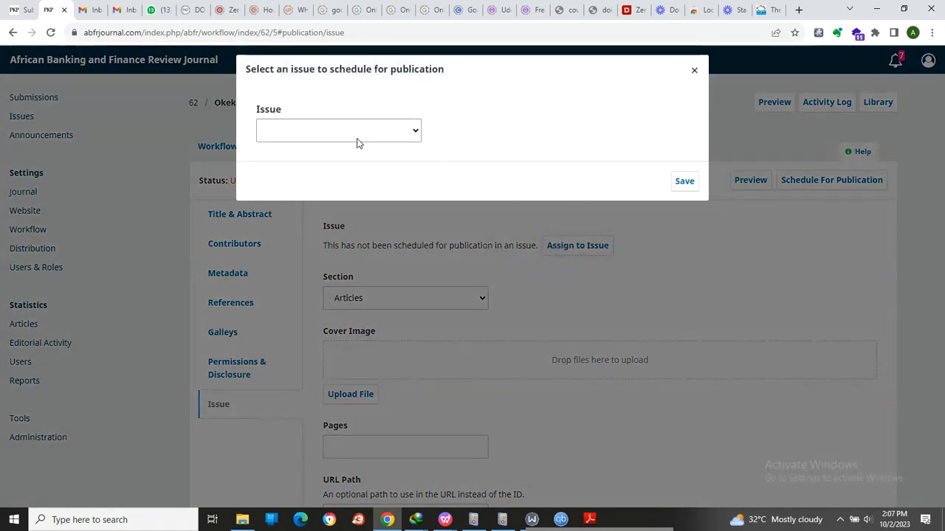
click(359, 135)
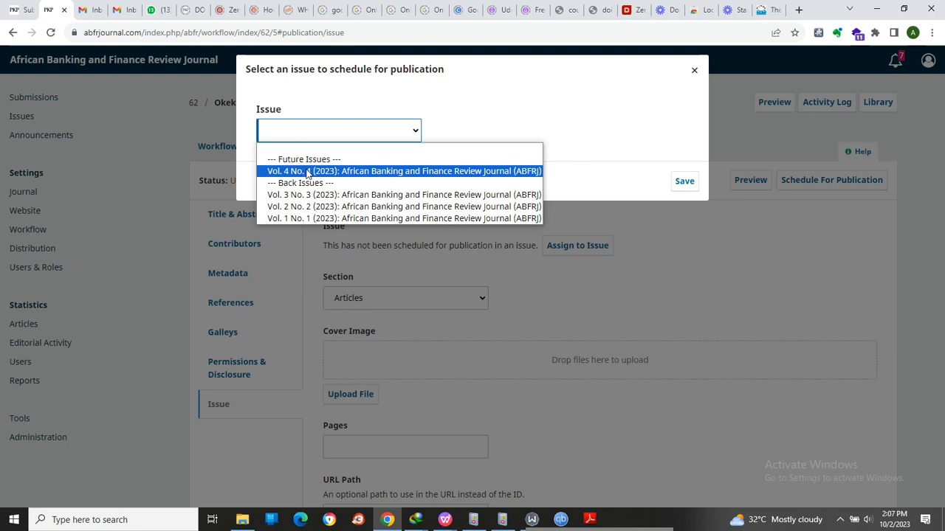
click(308, 171)
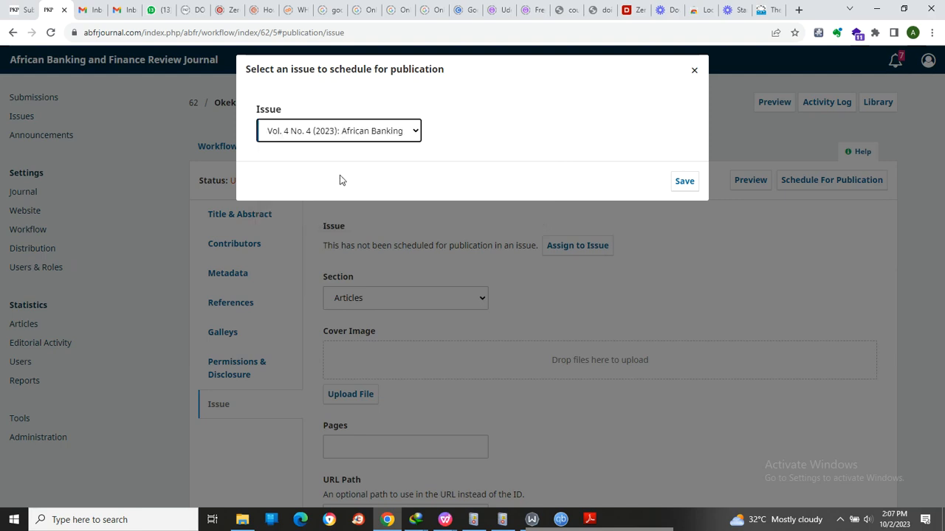
click(683, 181)
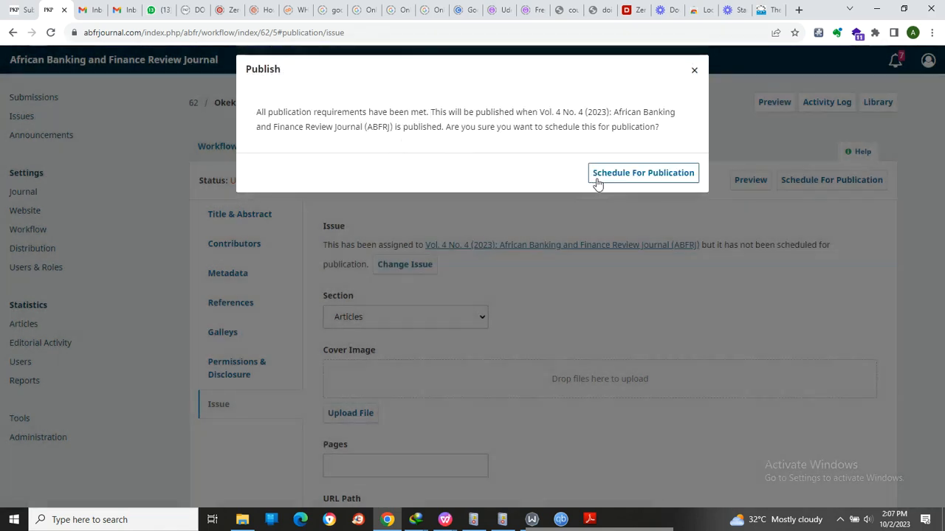
click(605, 175)
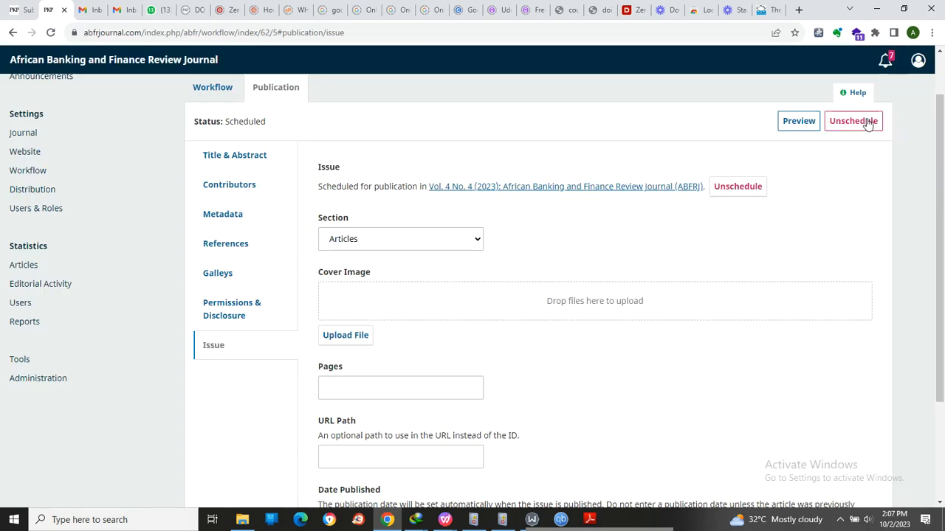
- Unschedule the article and set its publication date to 2023-09-30 in the issue details
click(868, 123)
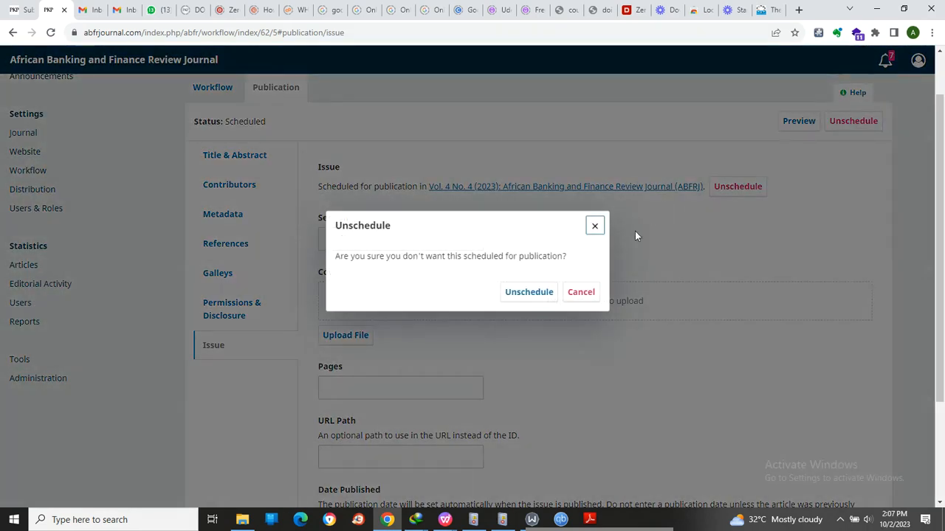
click(529, 292)
scroll(478, 322, down, 3)
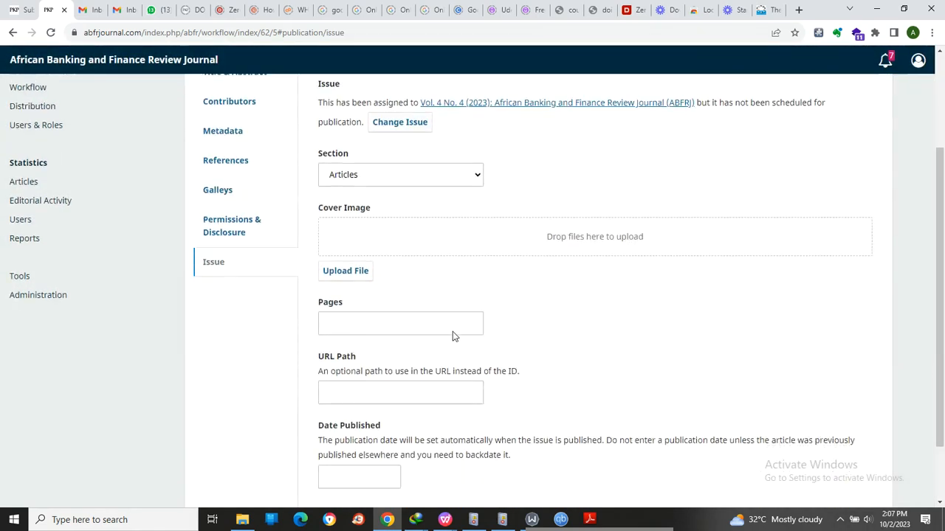
click(381, 245)
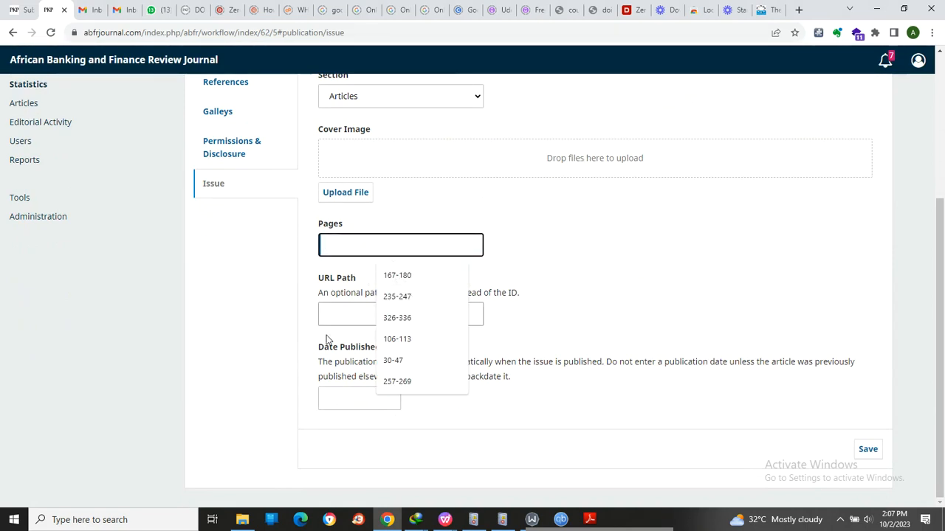
click(335, 406)
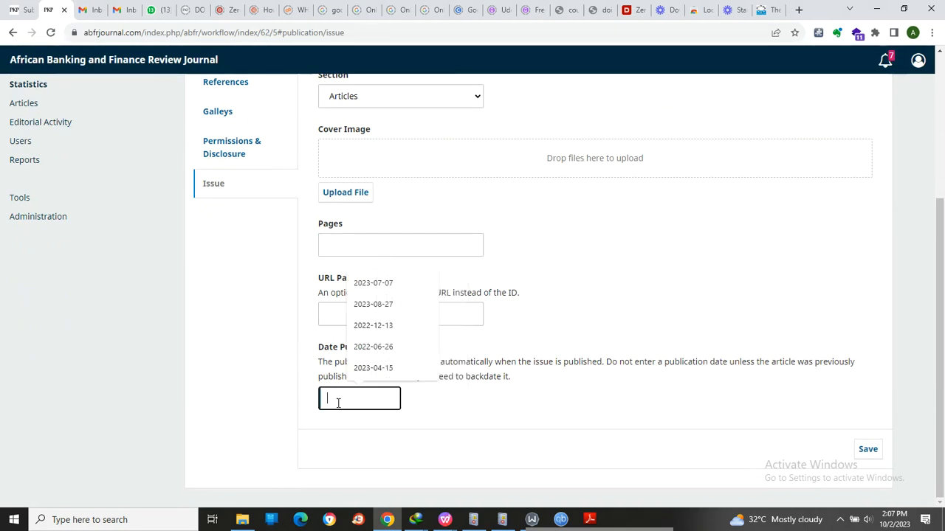
click(384, 285)
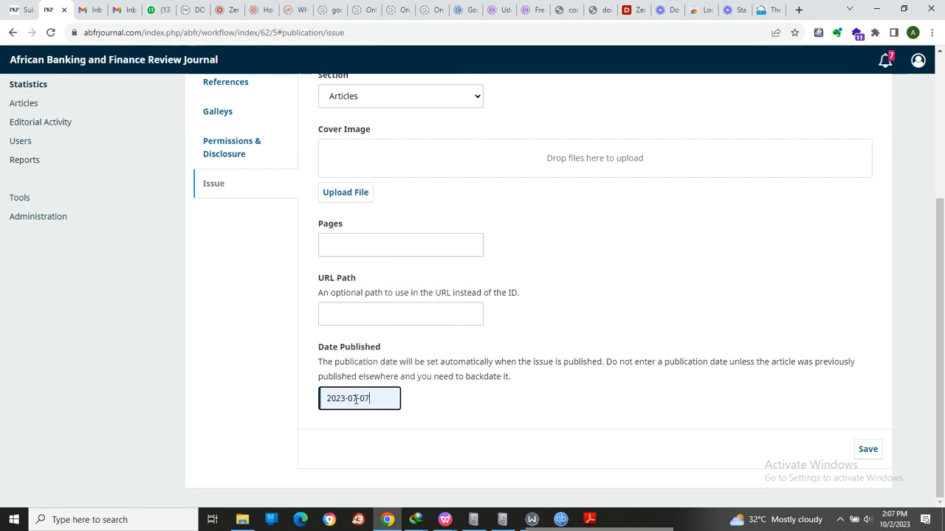
key(BackSpace)
key(BackSpace)
key(BackSpace)
key(BackSpace)
text(9-)
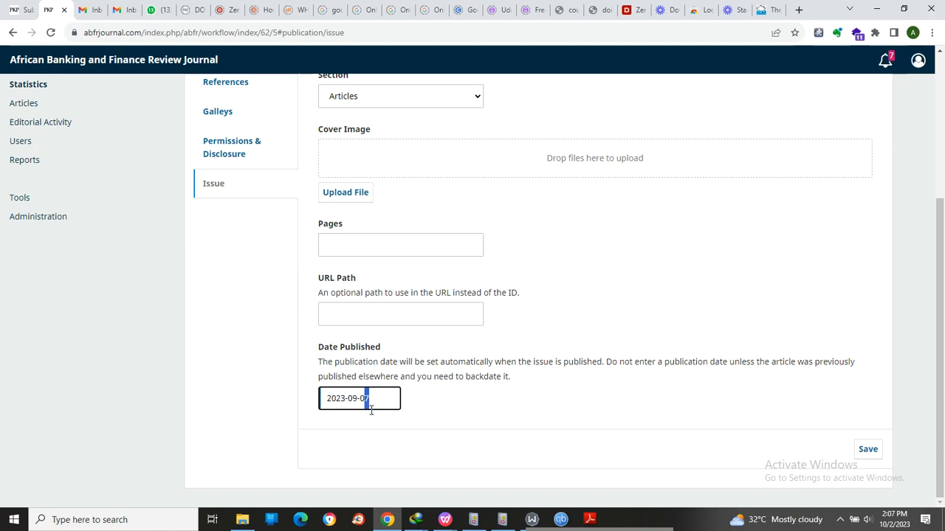
text(30)
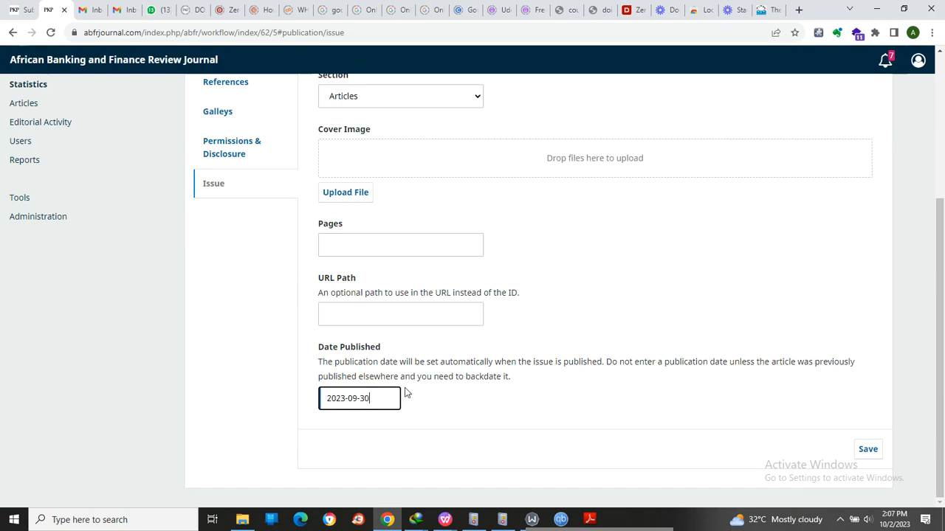
click(510, 415)
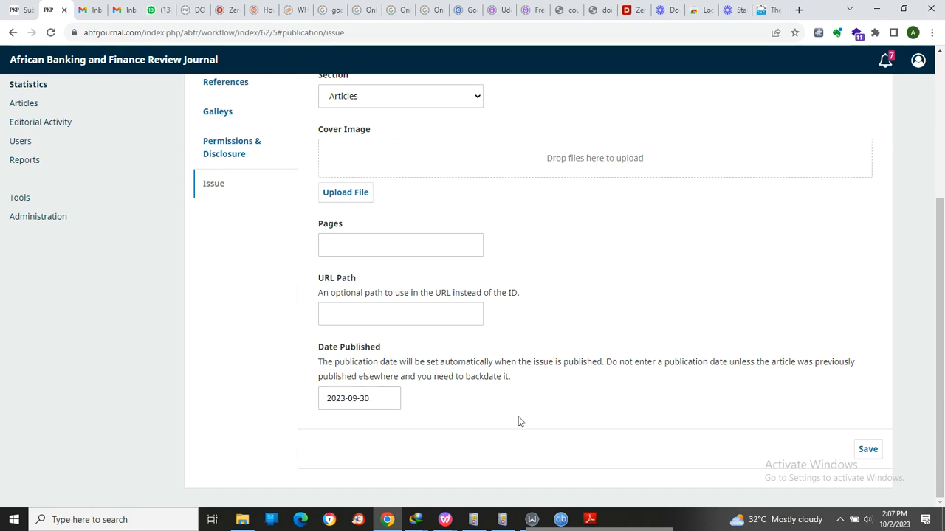
- Look up the page range in the article PDF's footer and enter 24-37 as the article's pages
click(338, 246)
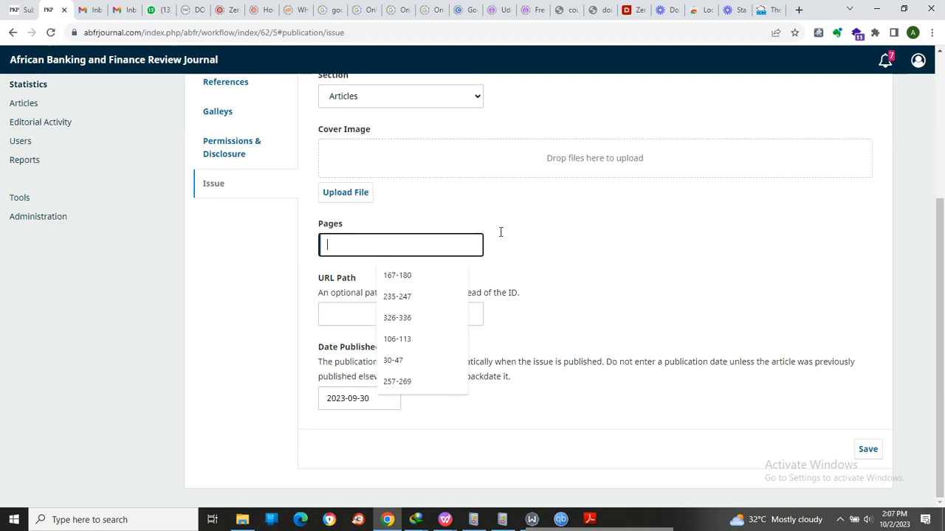
click(638, 213)
click(389, 246)
click(903, 9)
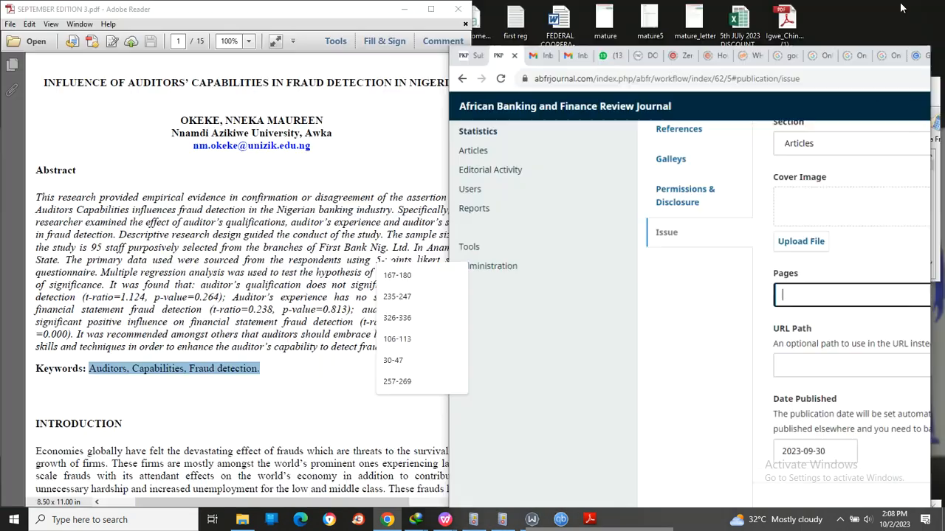
scroll(210, 264, down, 10)
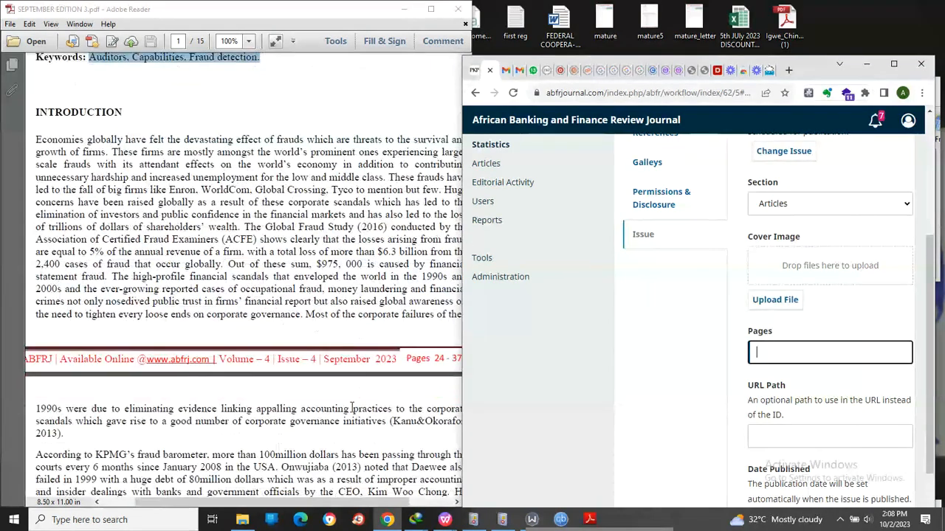
click(768, 351)
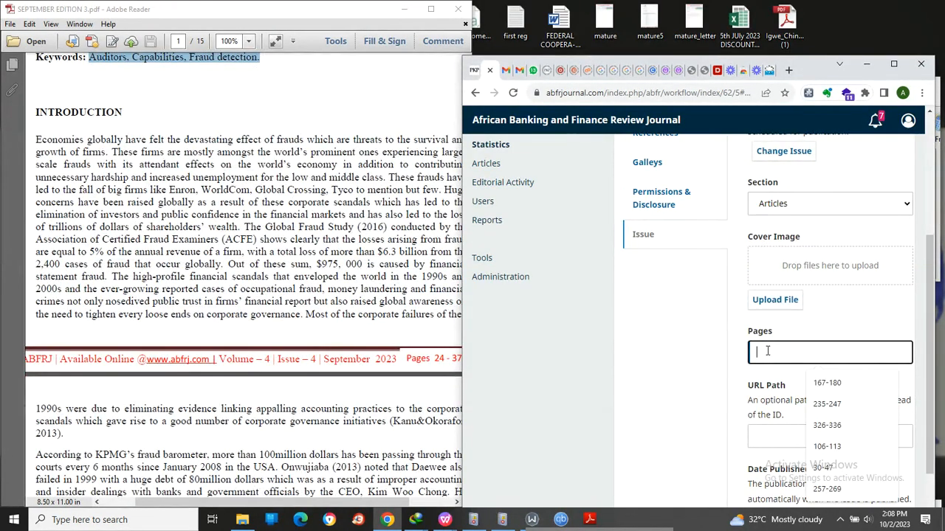
text(24-37)
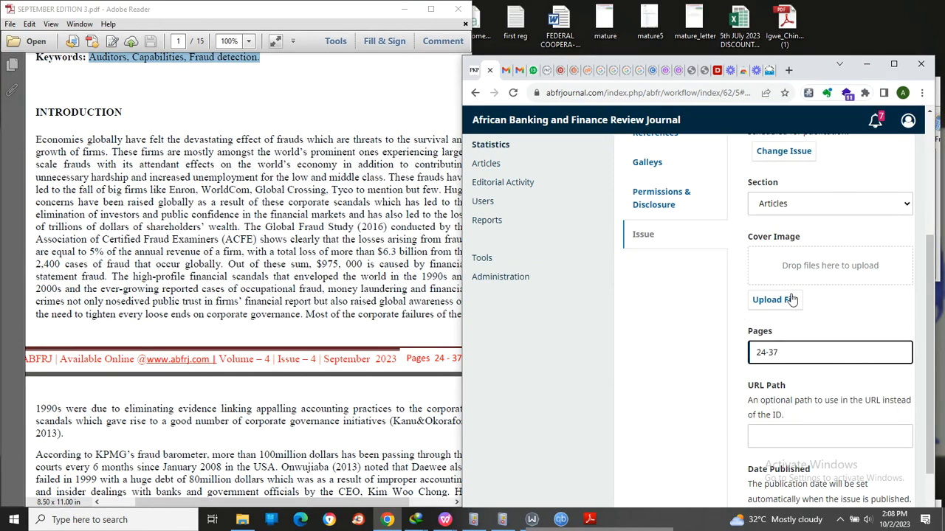
click(824, 319)
- Restore the browser to full size and save the article's issue details with the page range and publication date
scroll(824, 319, down, 1)
scroll(824, 319, down, 2)
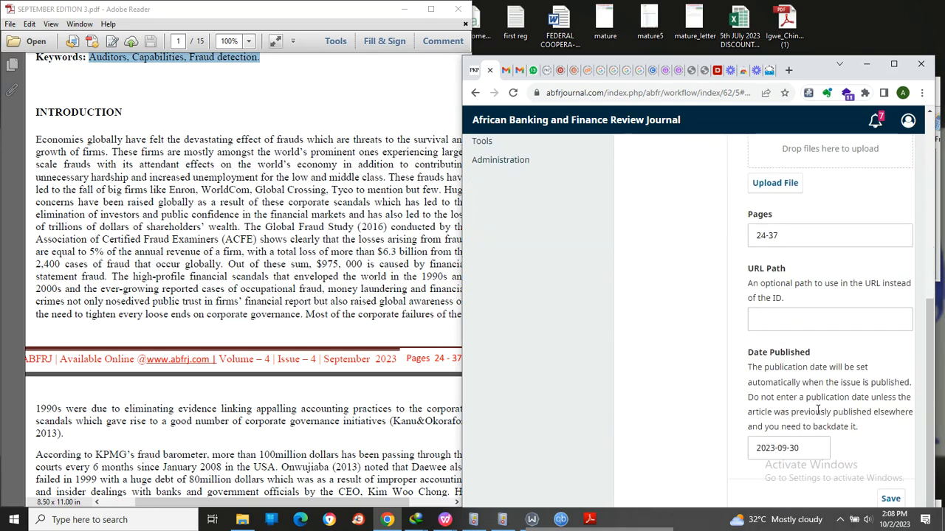
scroll(792, 344, up, 3)
scroll(790, 334, down, 2)
scroll(790, 334, up, 3)
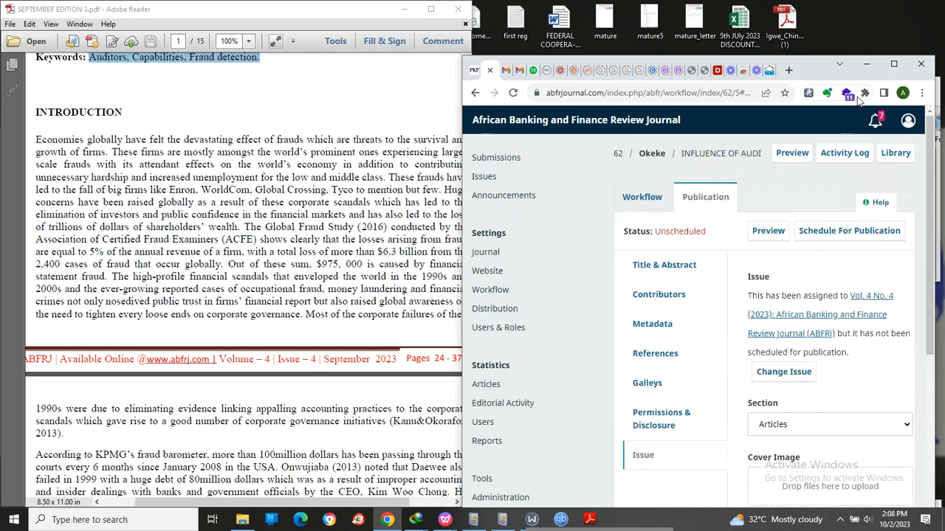
click(893, 64)
scroll(595, 312, down, 3)
scroll(595, 312, up, 3)
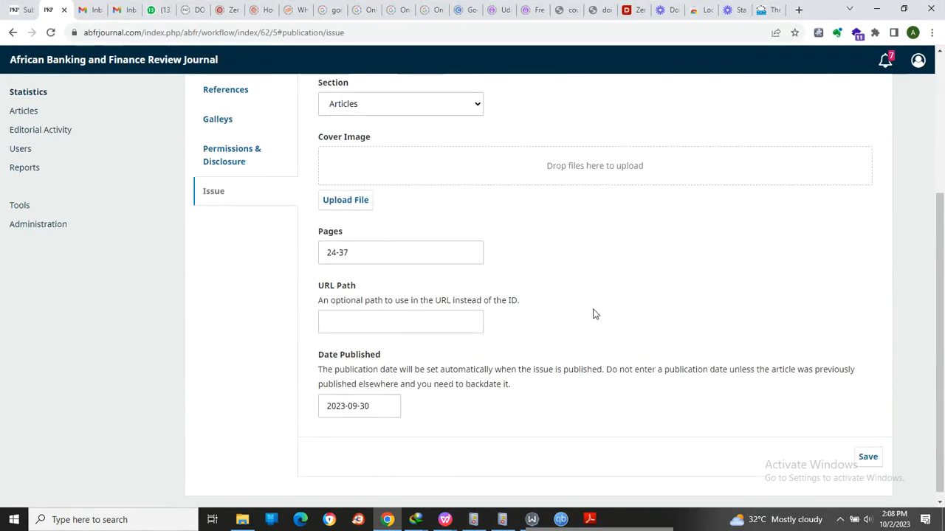
scroll(595, 313, down, 3)
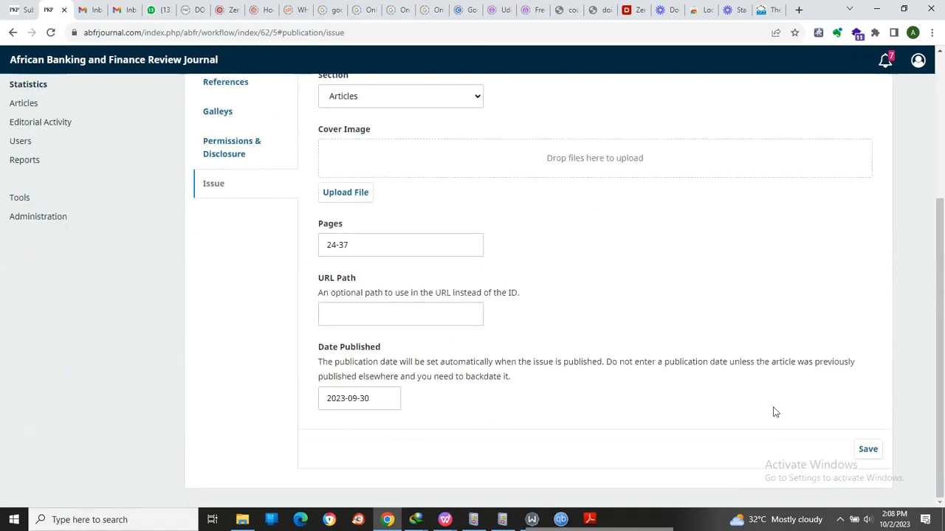
click(869, 450)
scroll(602, 248, up, 3)
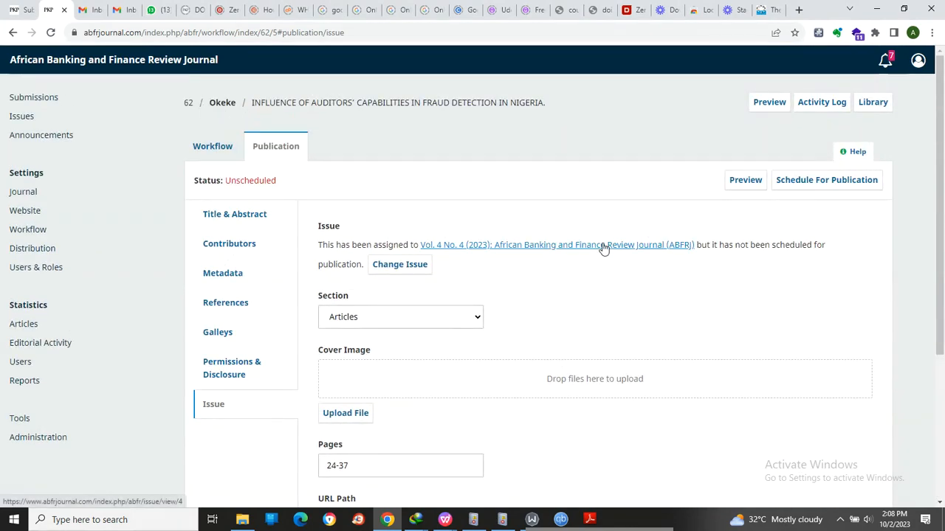
scroll(602, 249, down, 3)
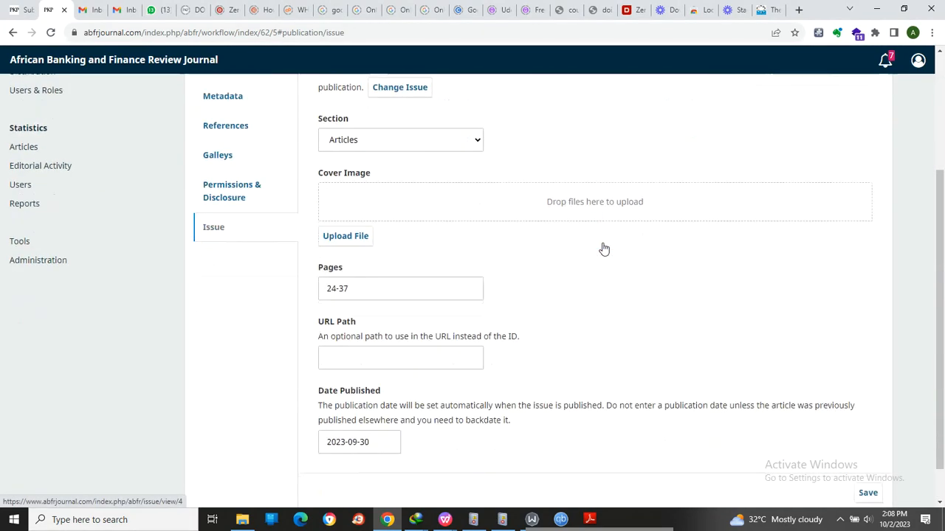
click(867, 449)
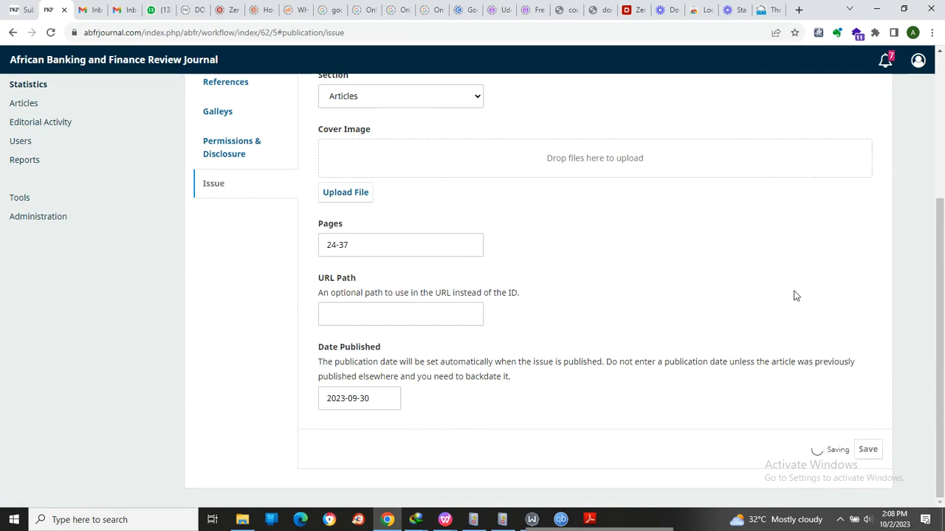
- Schedule the article for publication in its assigned issue and confirm publishing
scroll(786, 287, up, 3)
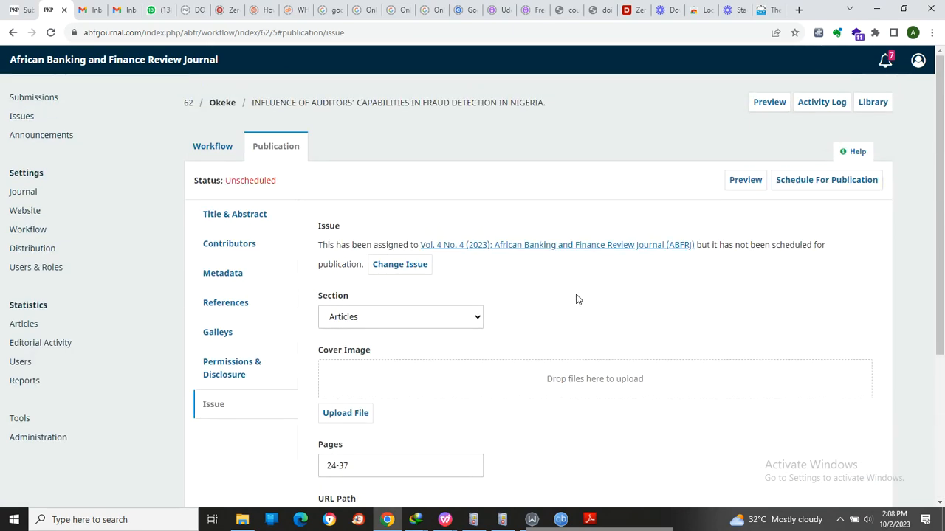
click(829, 187)
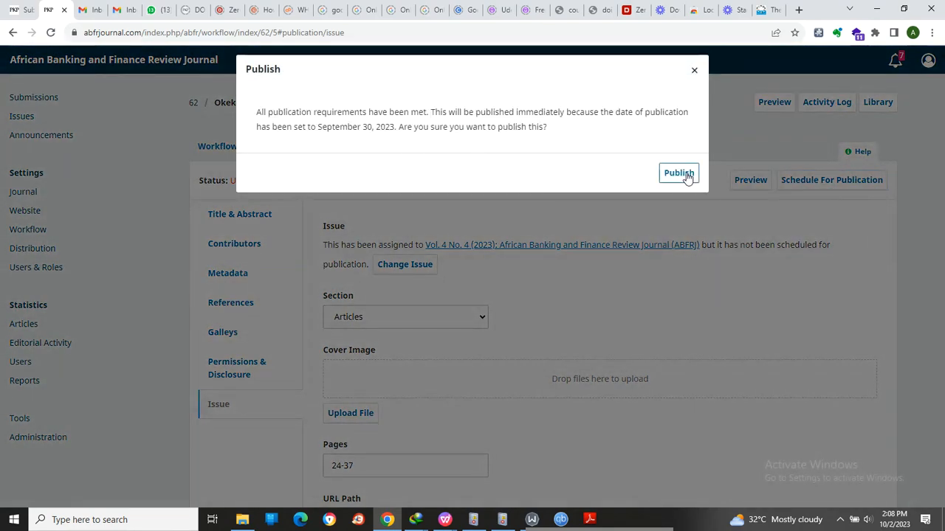
click(686, 176)
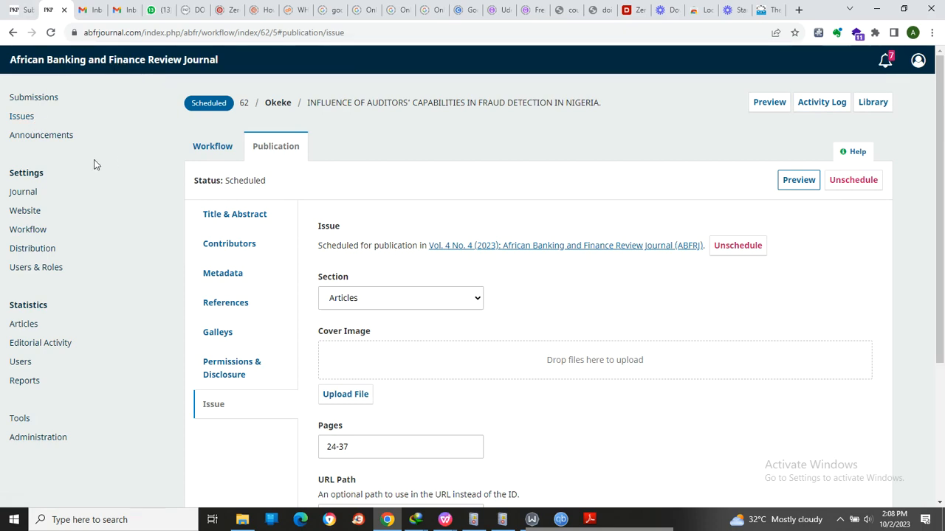
- Open the journal's issue management in a new tab and examine the future issue's available actions and the back issues
right_click(22, 116)
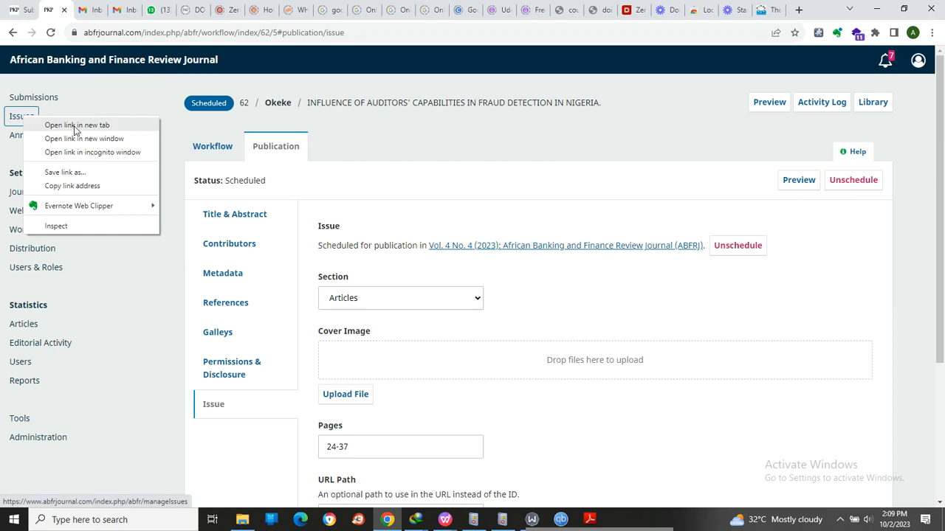
click(75, 126)
click(84, 9)
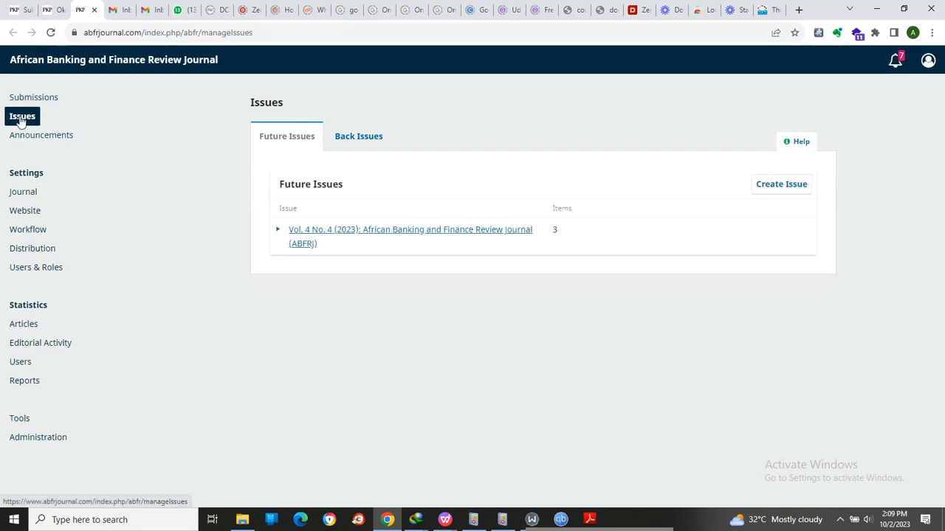
click(356, 136)
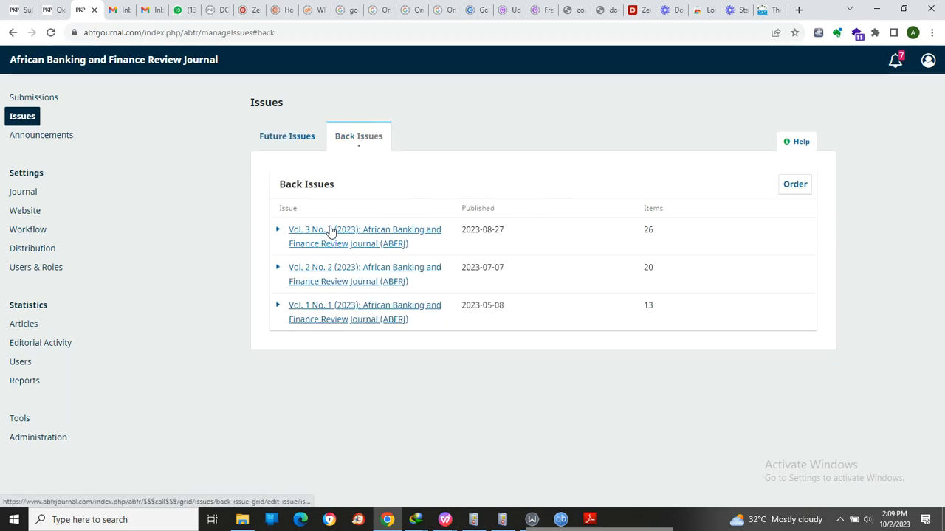
click(265, 140)
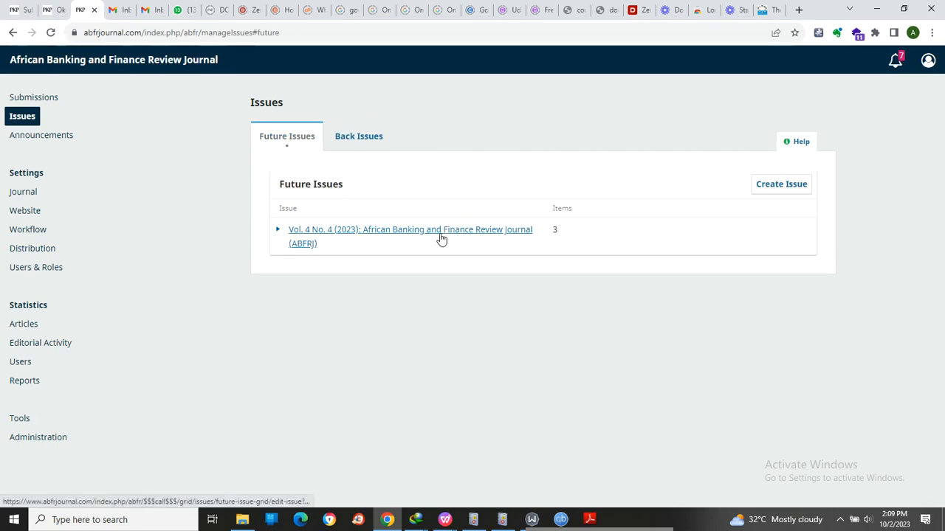
click(277, 232)
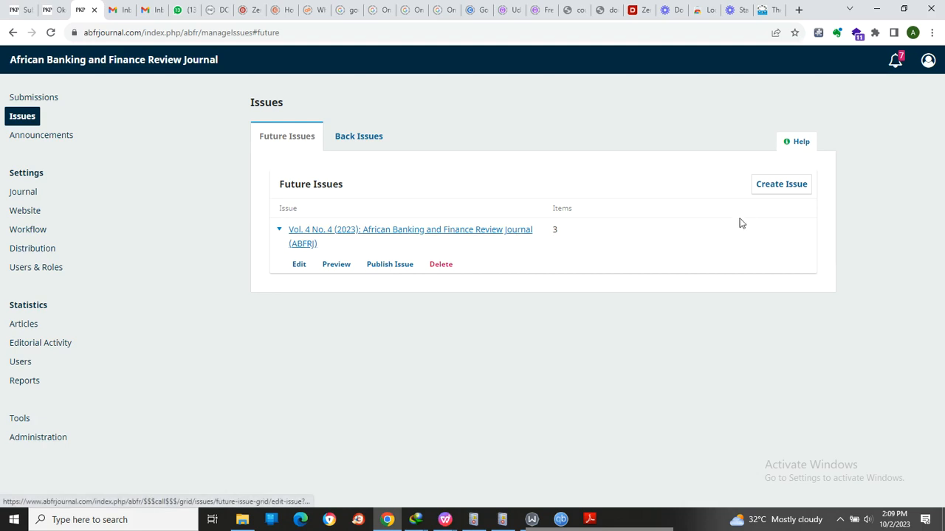
click(376, 141)
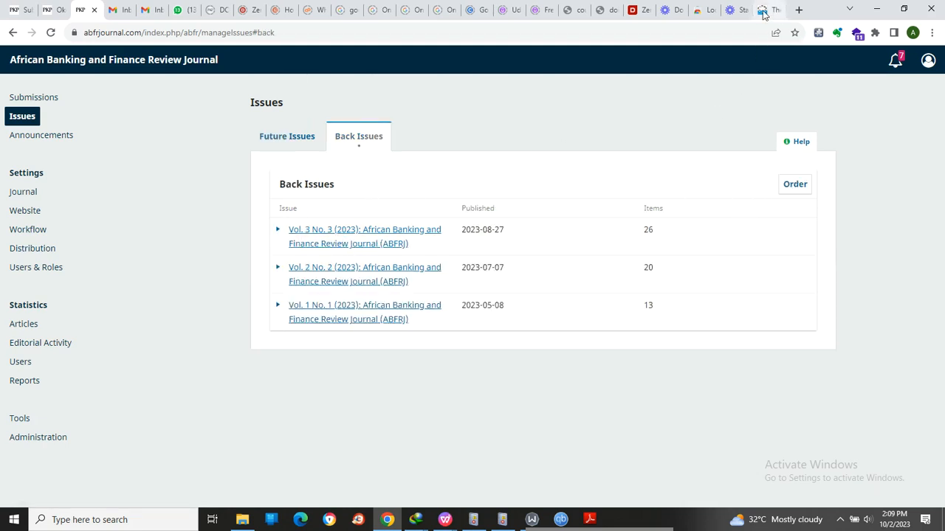
- Open the journal's public site in an incognito window, examine the current issue's article list, and return to issue management
right_click(106, 59)
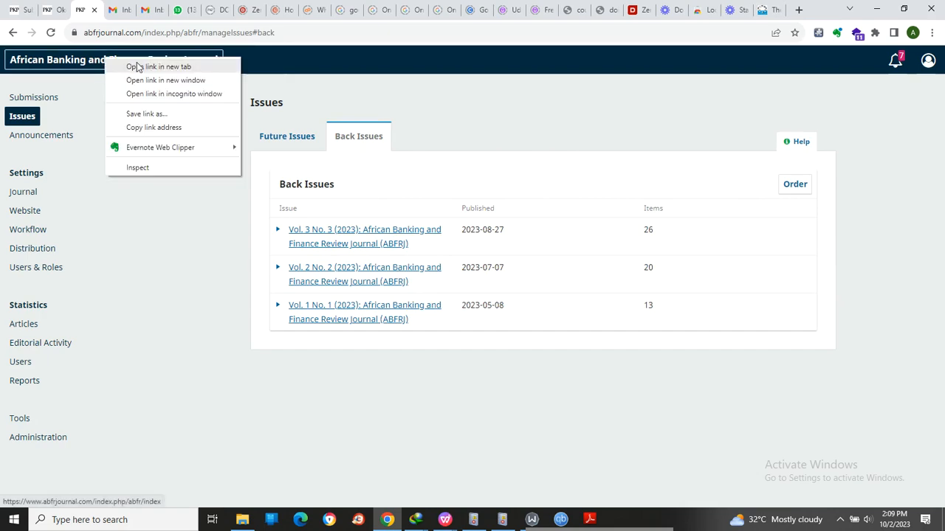
click(180, 93)
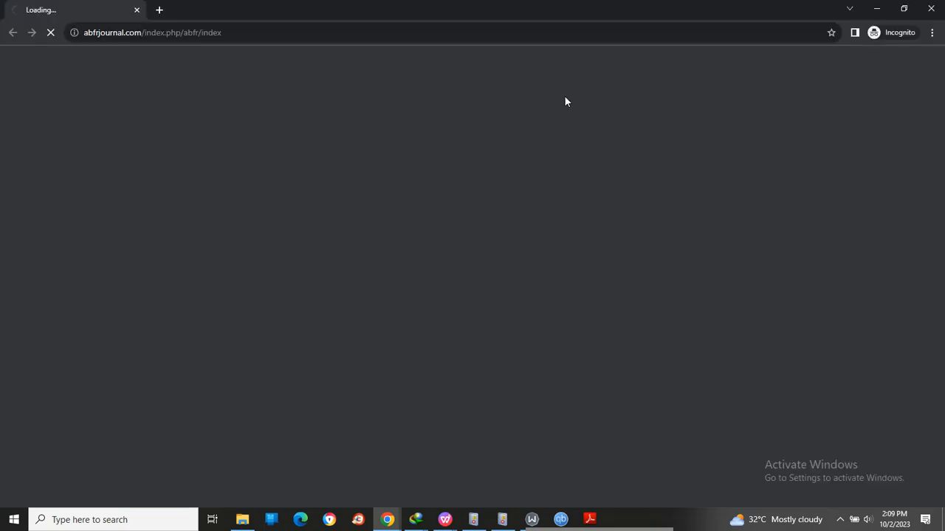
scroll(327, 251, down, 4)
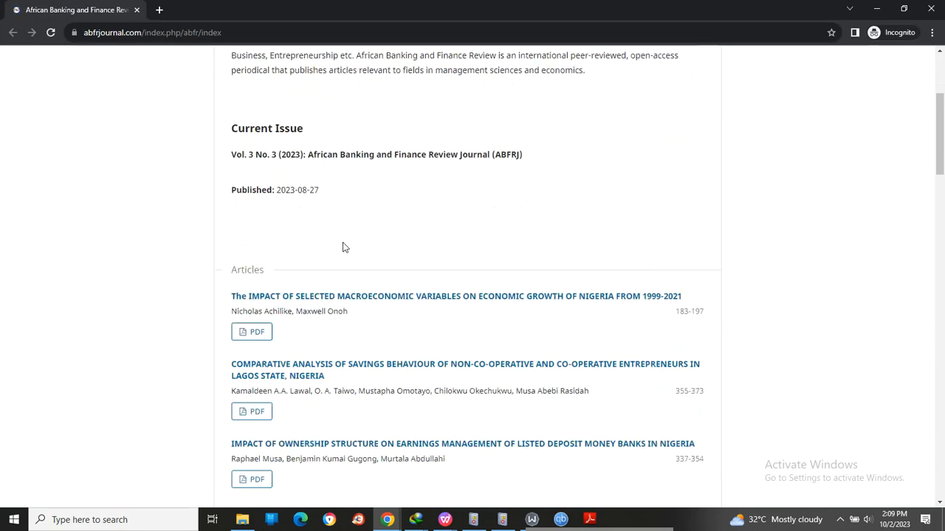
scroll(327, 260, up, 1)
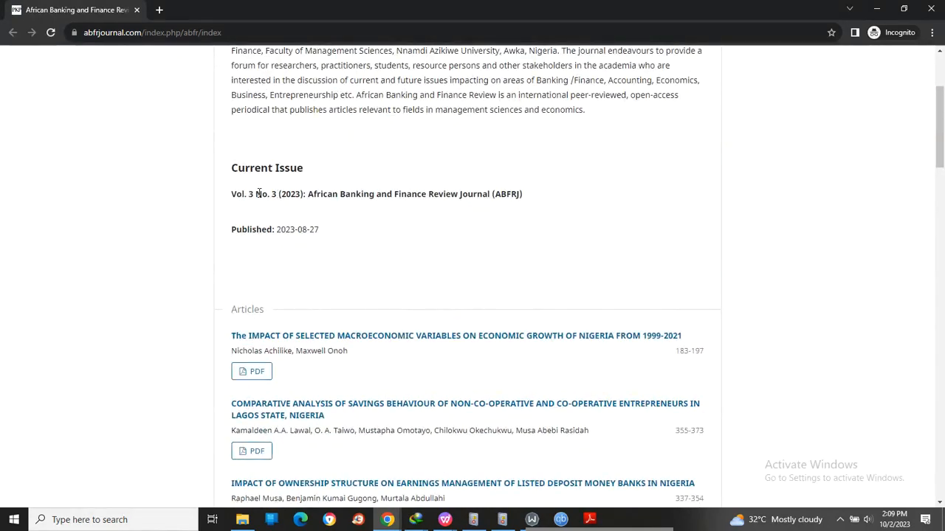
scroll(289, 205, down, 3)
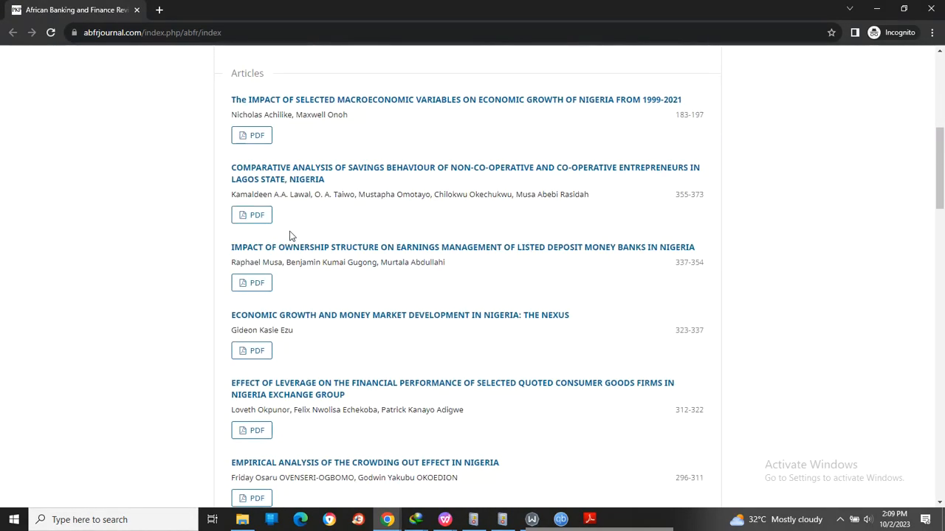
scroll(284, 257, down, 12)
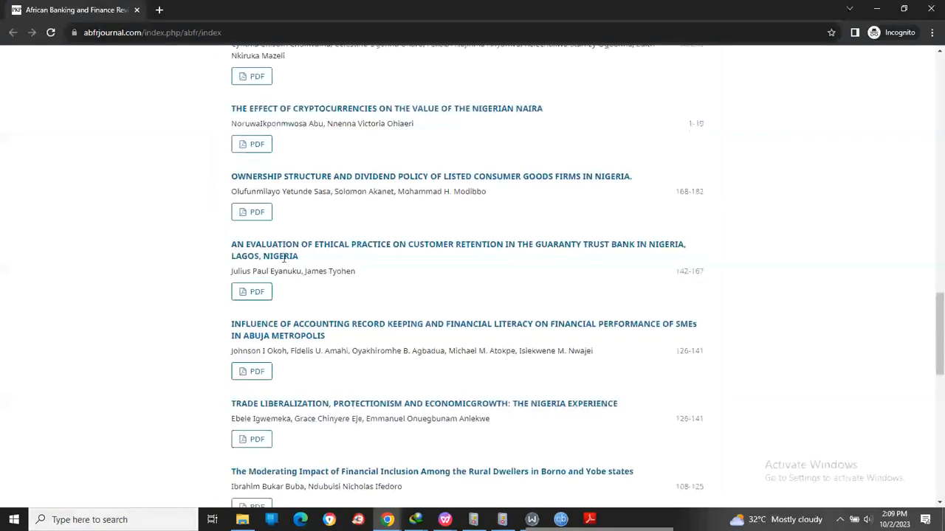
scroll(327, 259, down, 1)
scroll(705, 104, up, 3)
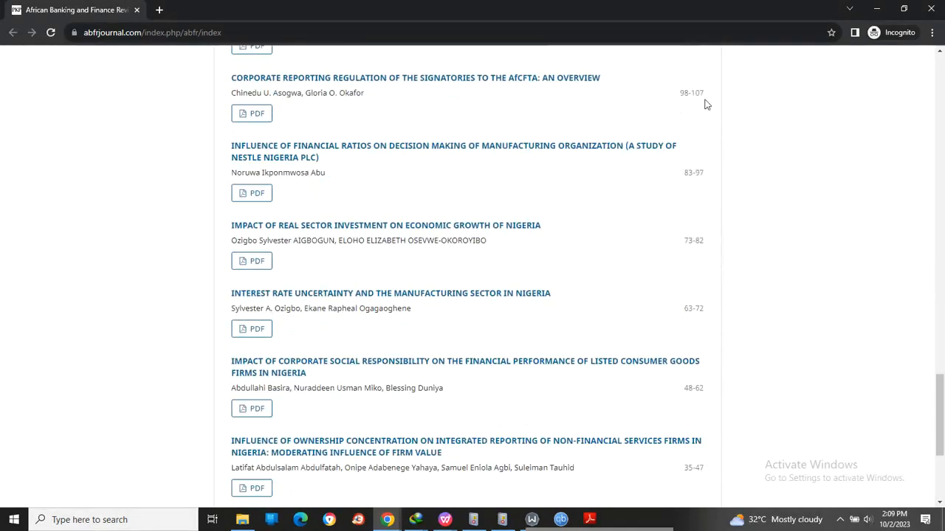
click(876, 9)
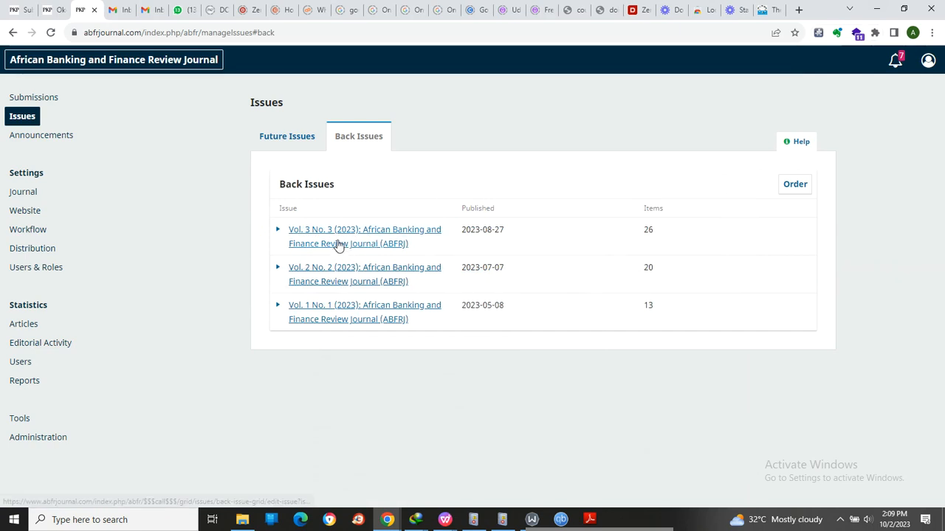
- Return to the future issues, review the fields for creating an issue, and close the blank form without saving
click(296, 144)
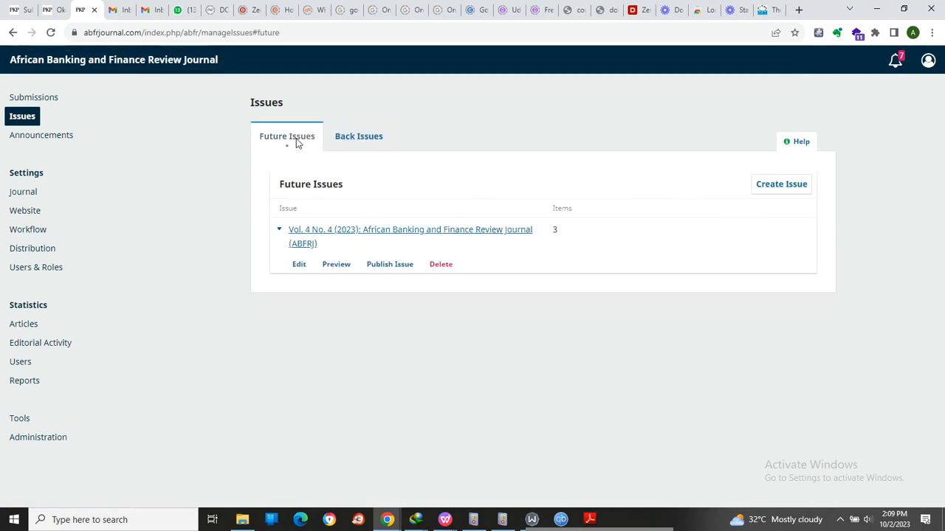
click(773, 189)
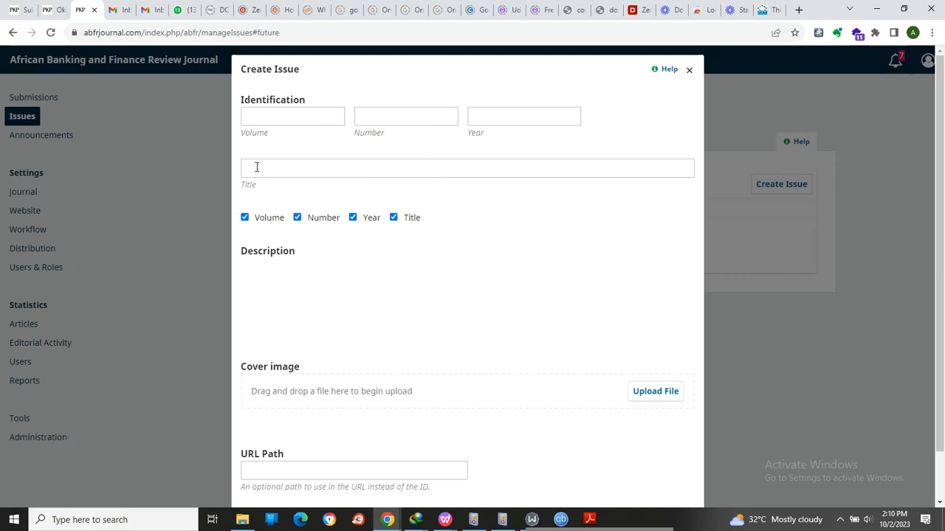
scroll(313, 366, down, 2)
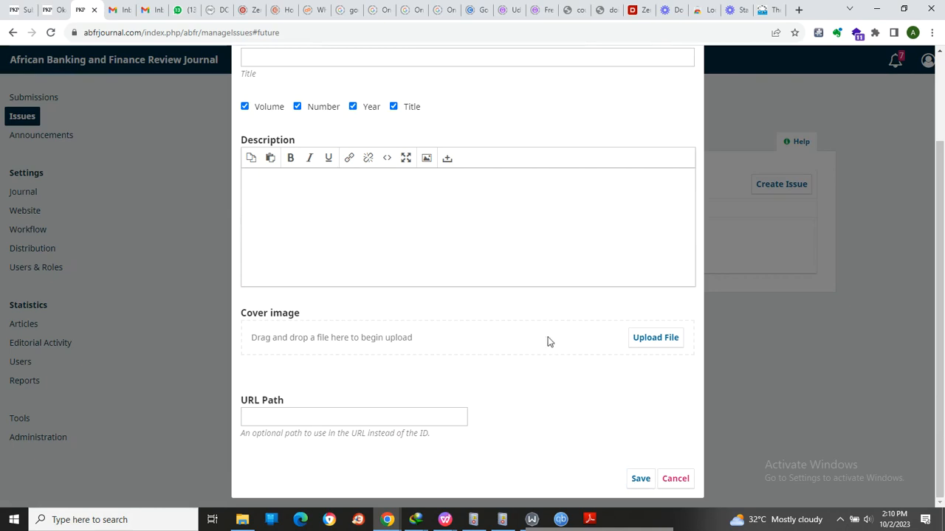
scroll(709, 126, up, 2)
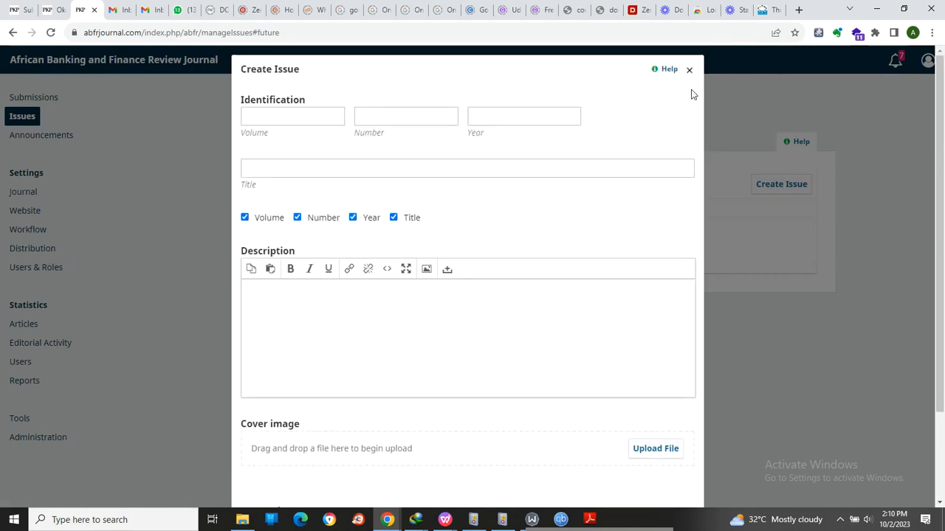
click(690, 69)
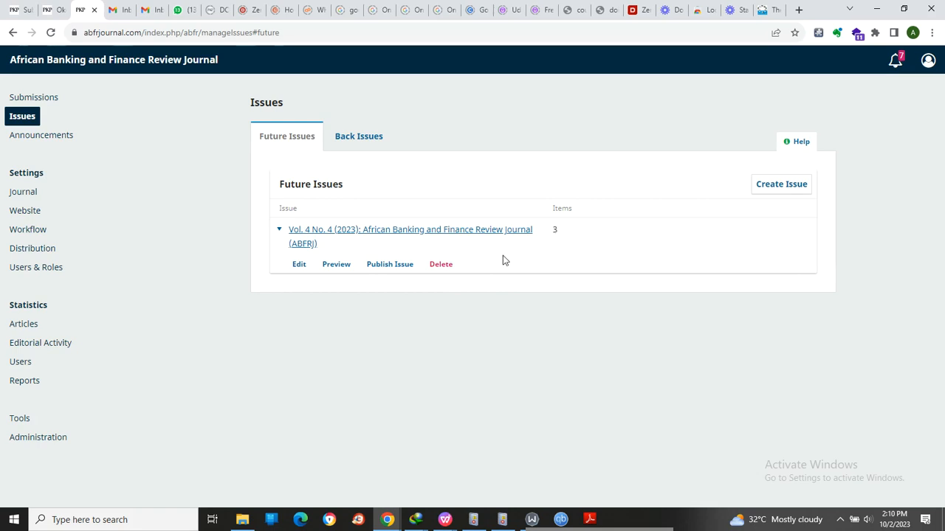
- Publish future issue Vol. 4 No. 4 (2023) without emailing registered users, and check the back issues list
click(385, 265)
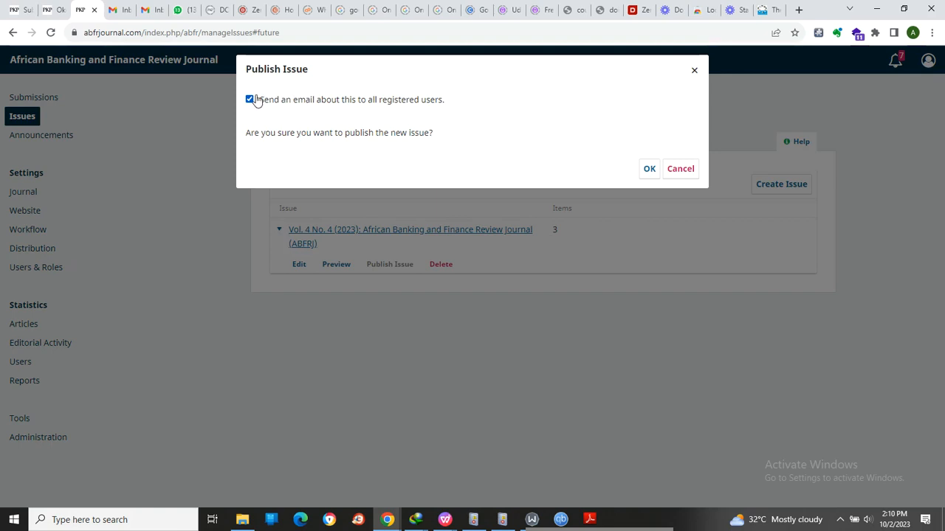
click(251, 100)
click(649, 169)
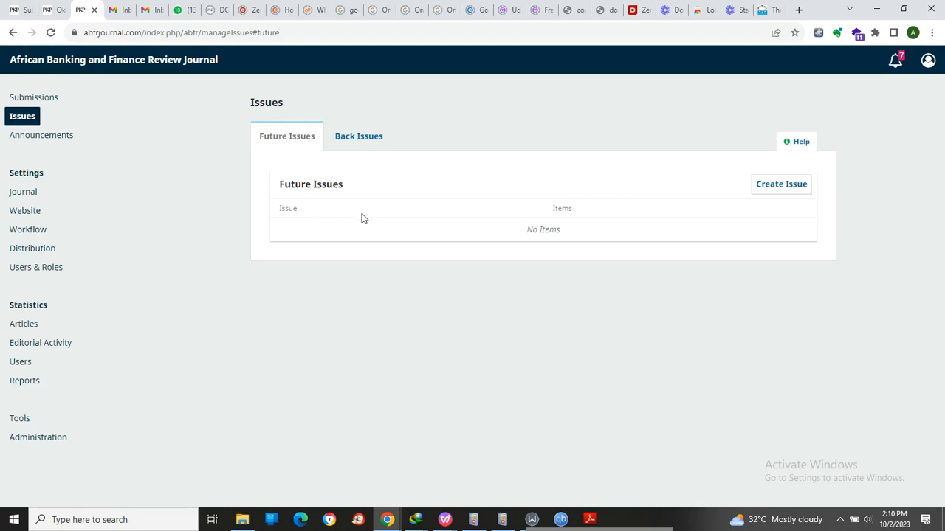
click(366, 151)
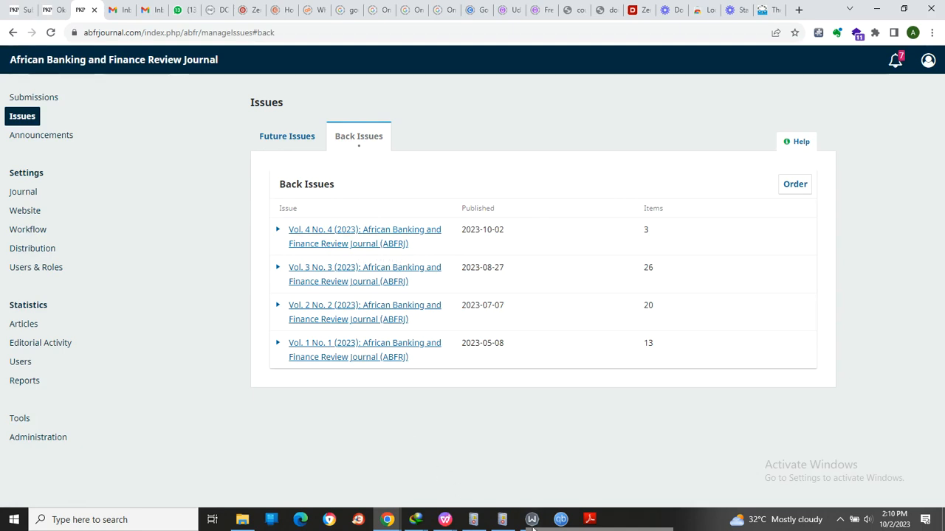
- Switch to the journal's public site in the incognito window, reload it, and examine the current issue and its articles
mouse_move(382, 521)
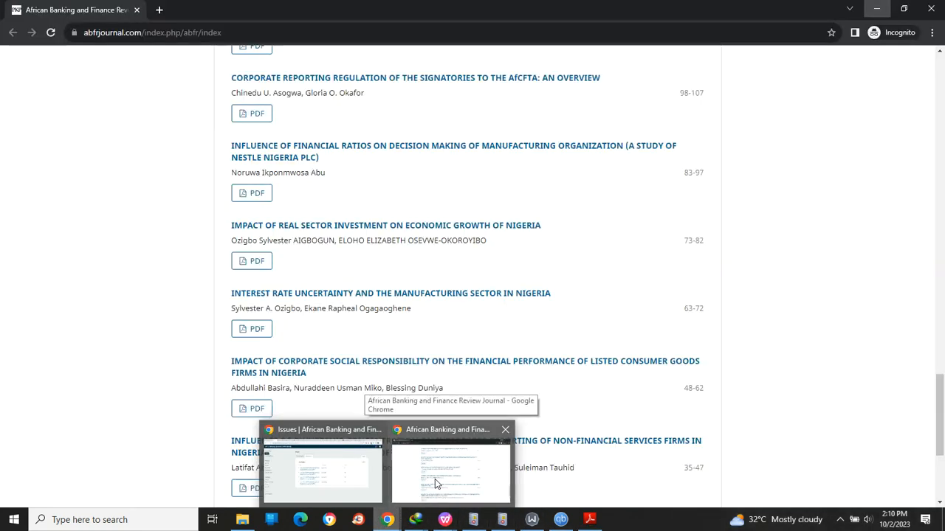
click(435, 480)
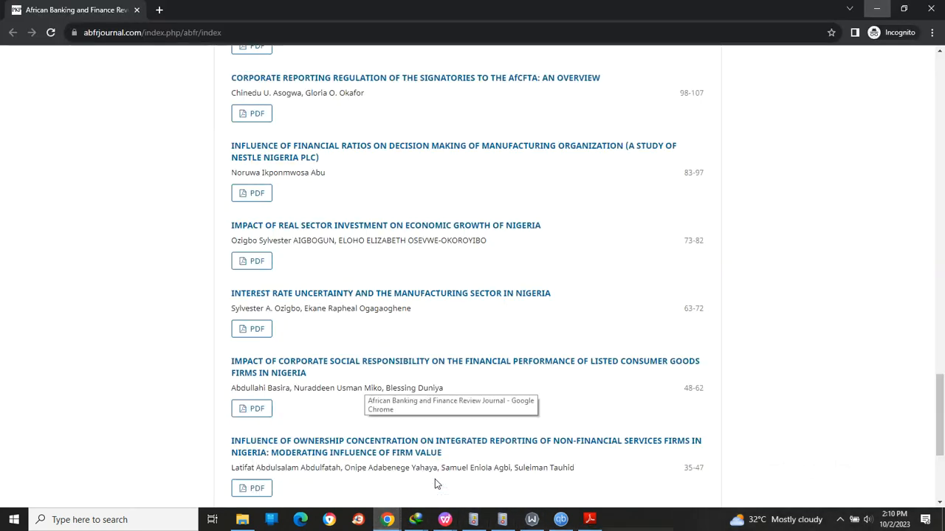
scroll(186, 152, up, 20)
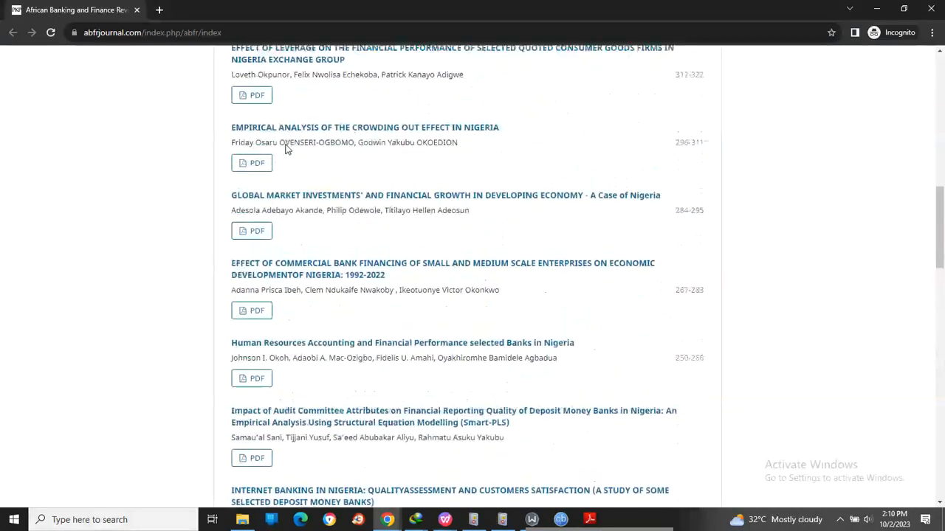
scroll(285, 148, up, 3)
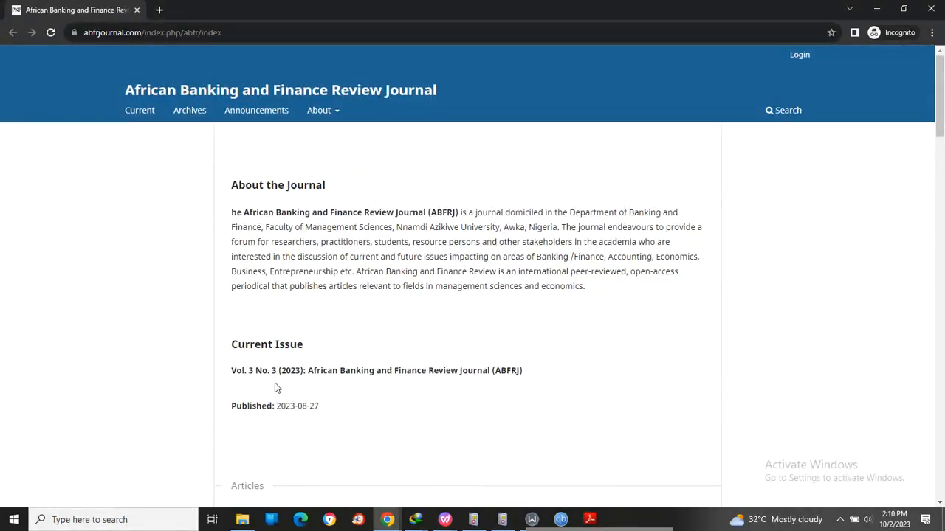
click(51, 33)
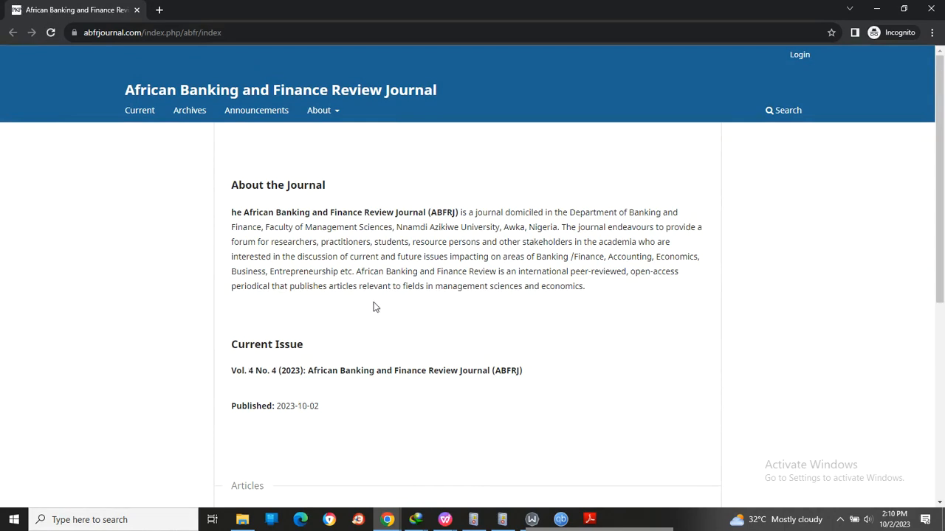
scroll(371, 309, down, 5)
scroll(367, 310, up, 2)
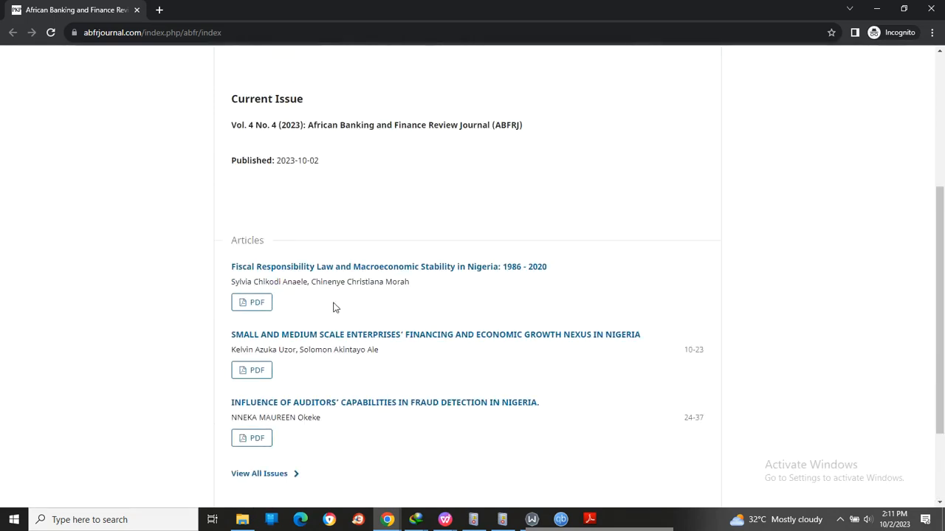
scroll(334, 307, up, 2)
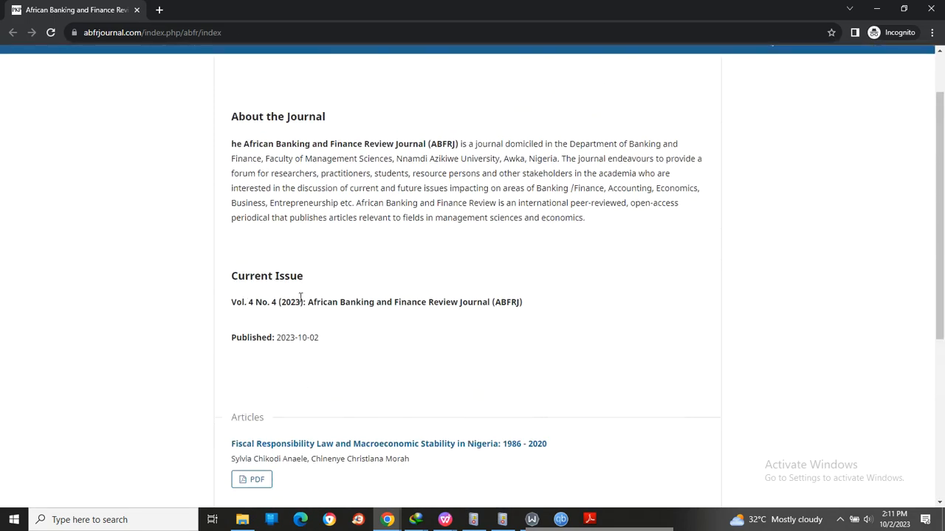